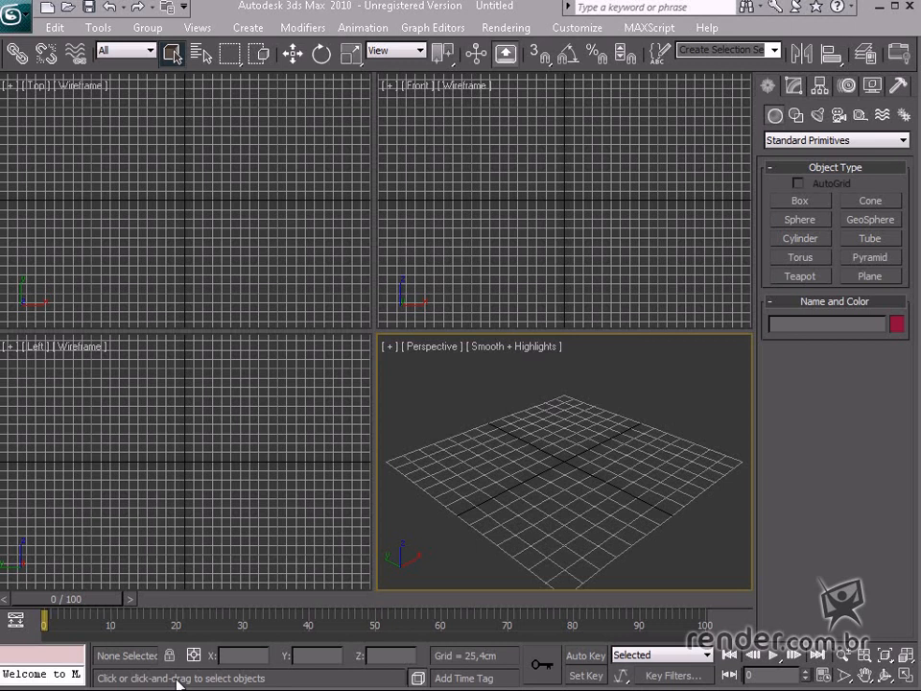
Step: Open the scene file logoquevoa from the Curso Introdução ao 3dsMax 2010 folder
click(68, 6)
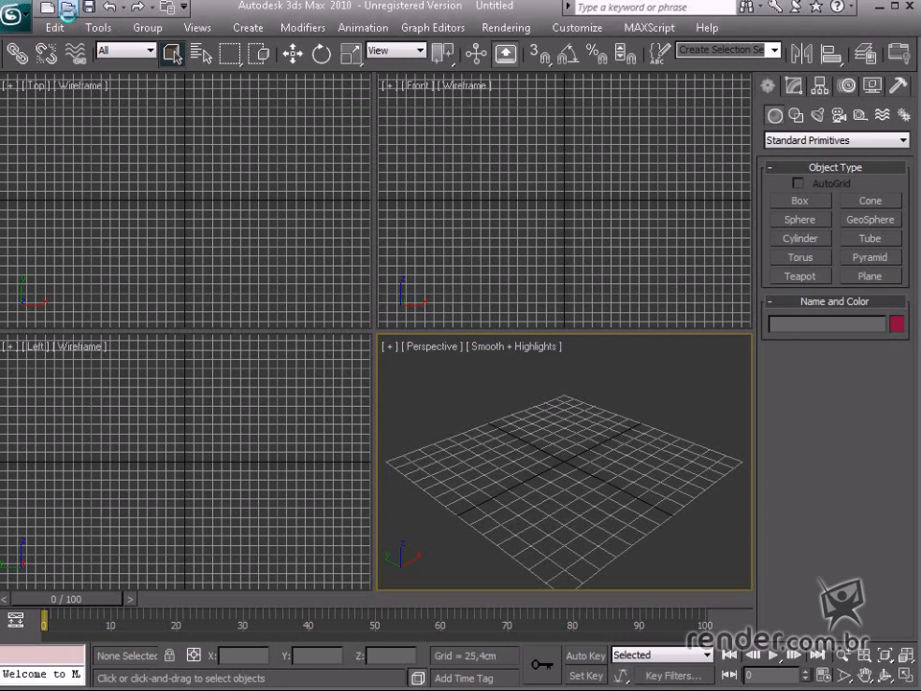
click(132, 42)
click(117, 70)
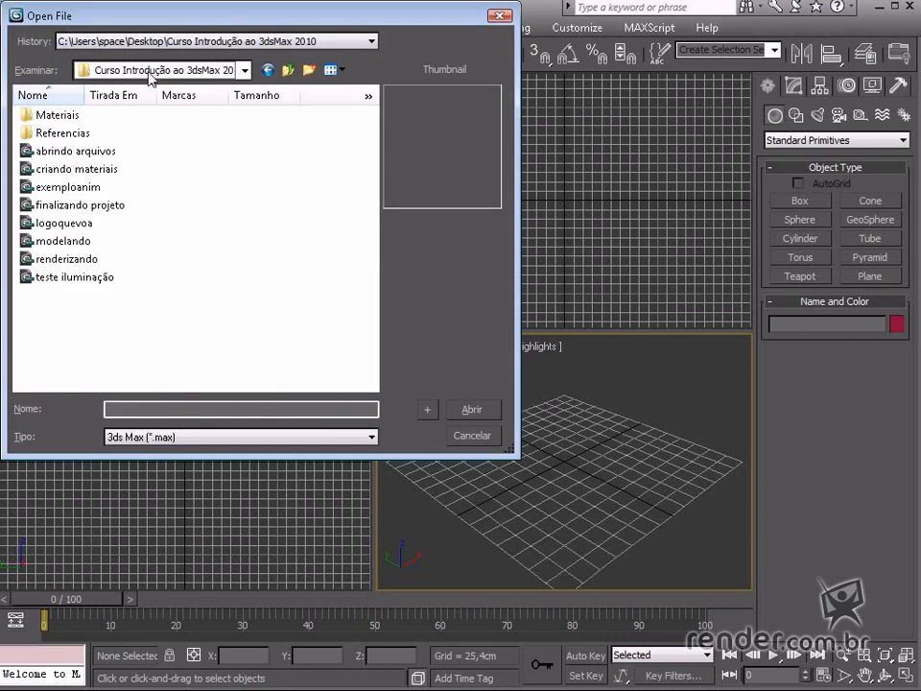
click(86, 225)
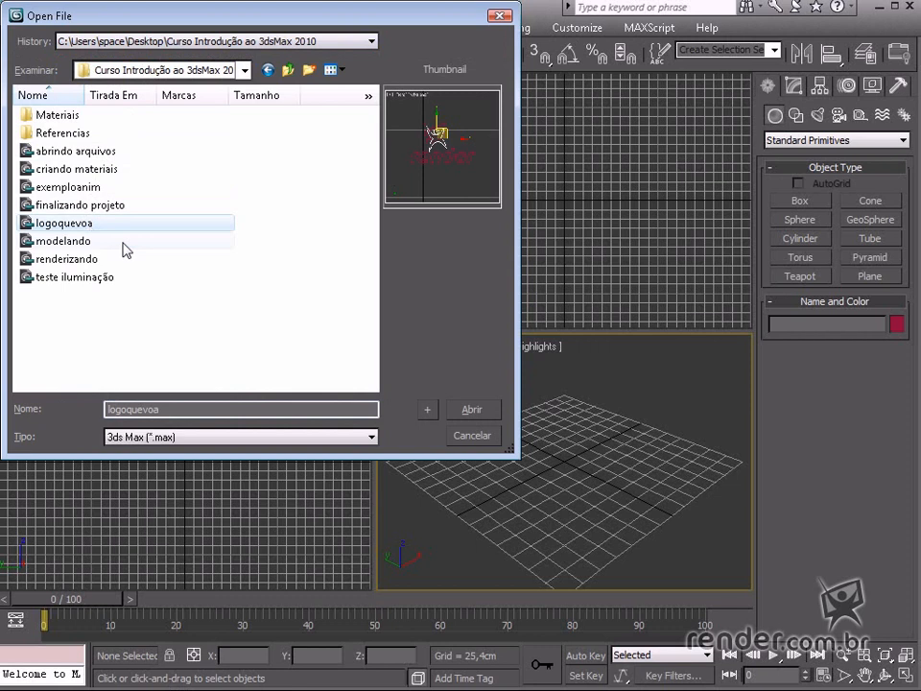
click(469, 409)
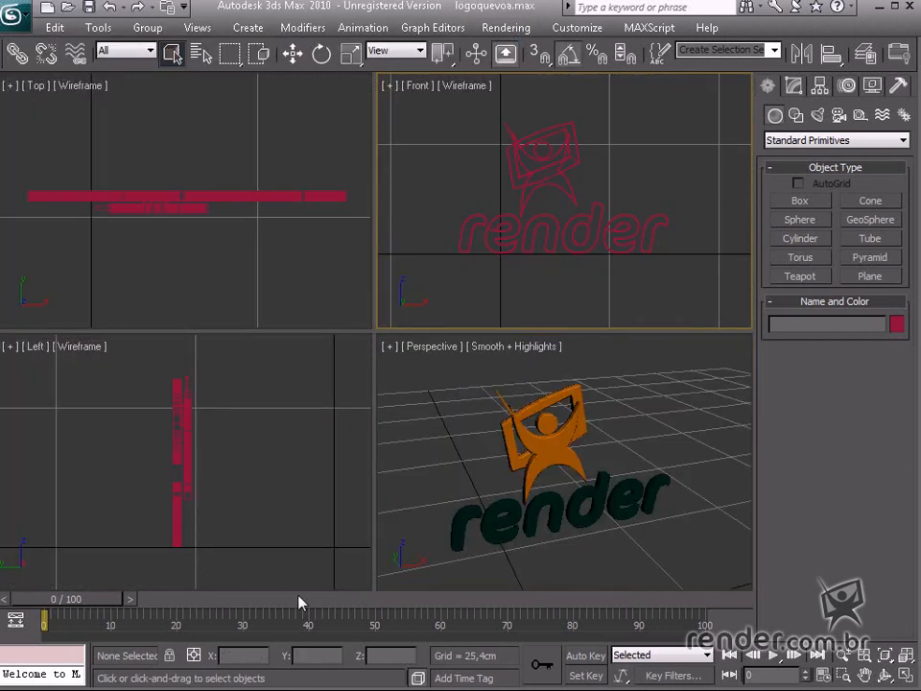
Step: Inspect the logo's separate parts by selecting the figure and individual letters, finishing with nothing selected
drag(93, 606, 56, 606)
click(578, 464)
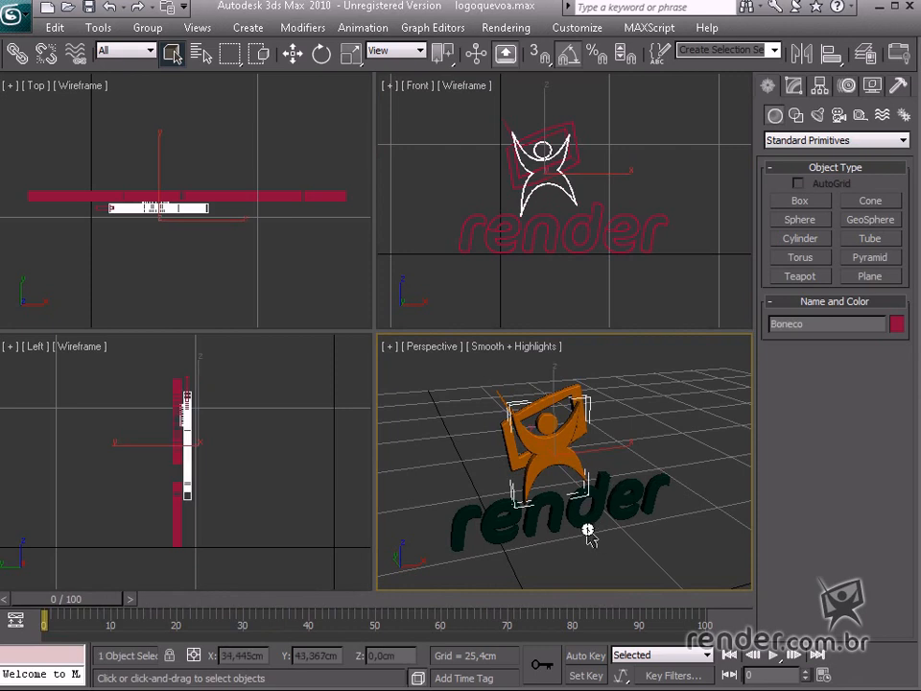
click(614, 503)
click(461, 531)
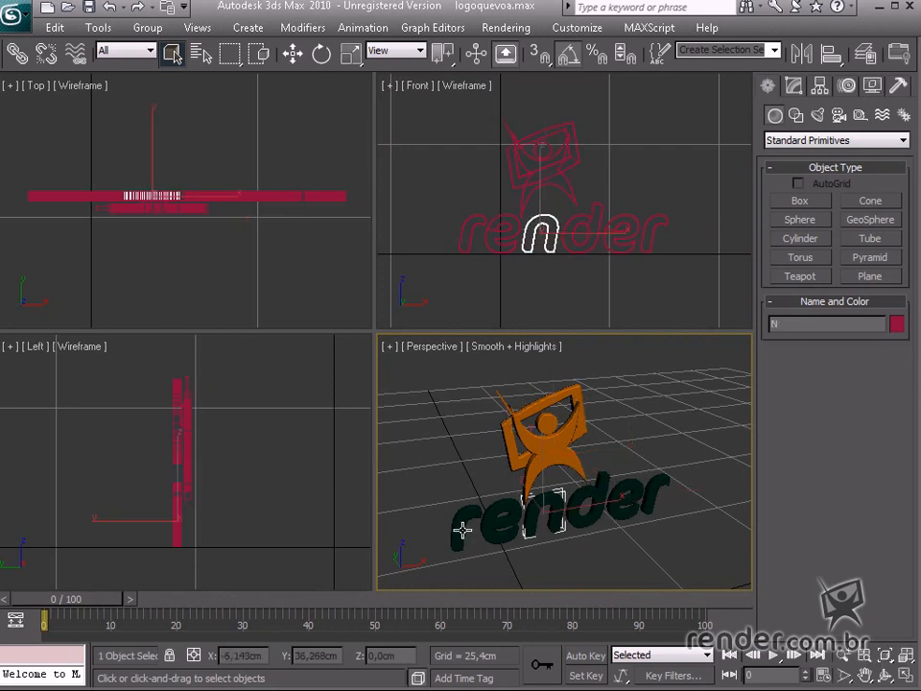
click(579, 557)
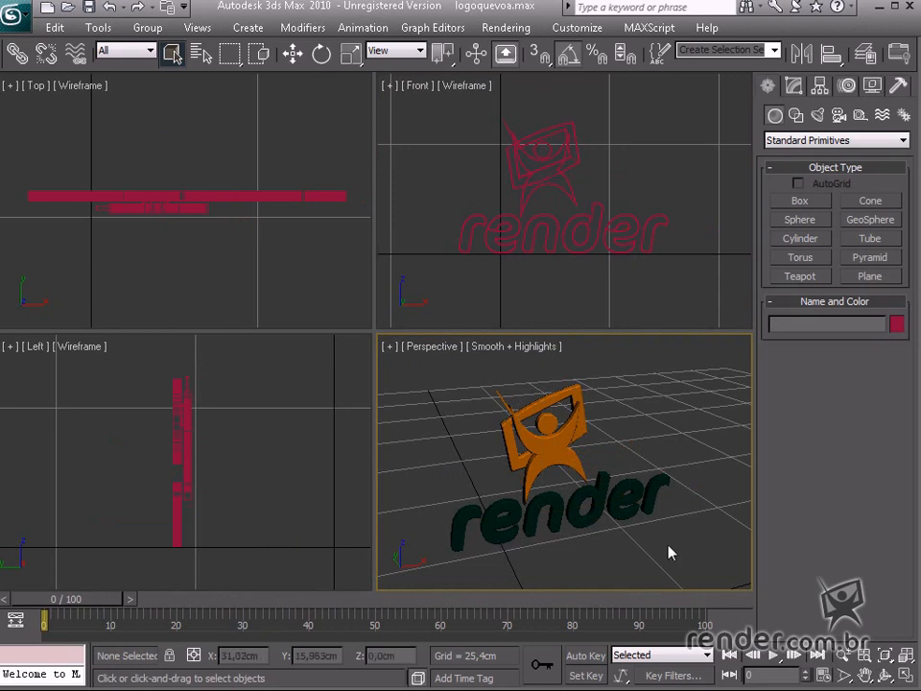
Step: Turn on Set Key mode and set a key at frame 35 for the six letters of "render"
click(587, 675)
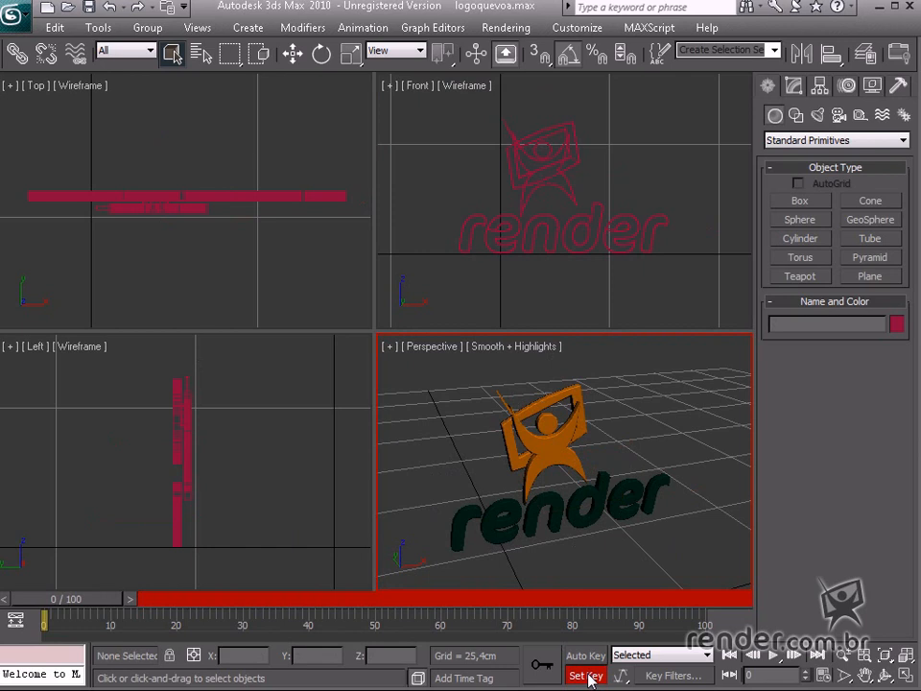
click(492, 266)
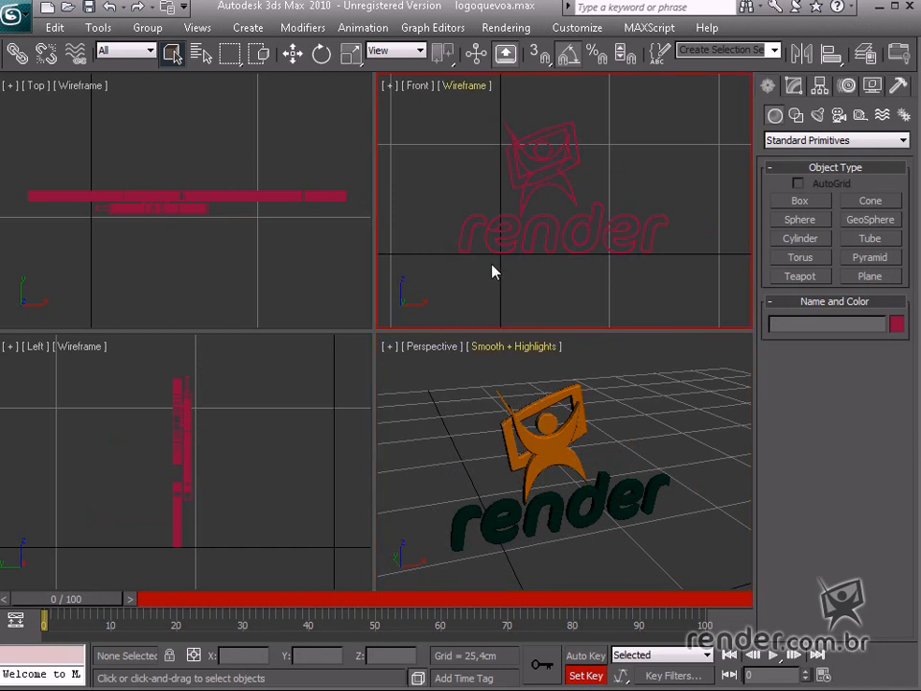
drag(446, 255, 672, 225)
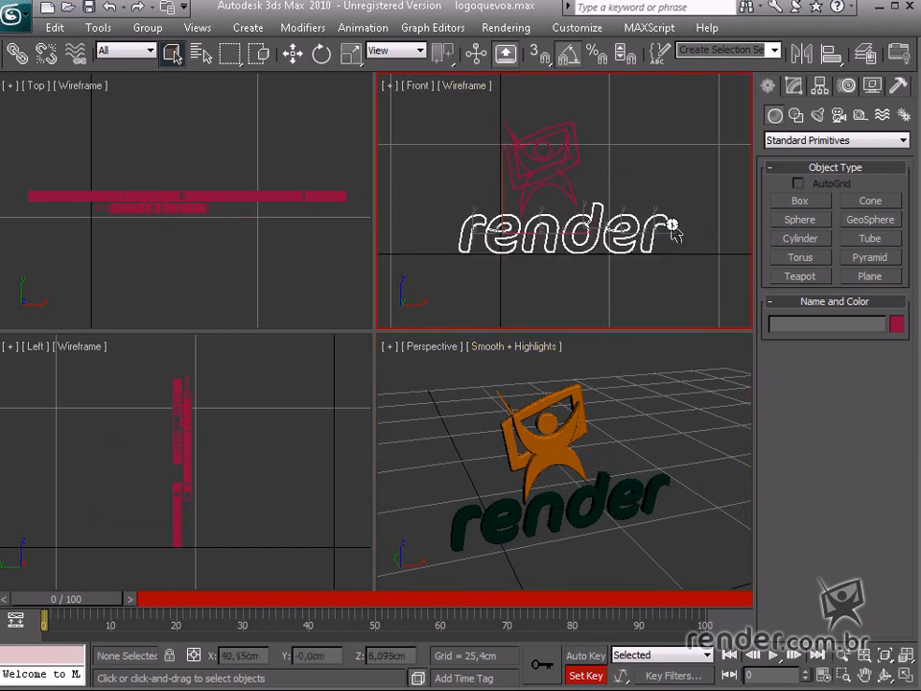
click(298, 57)
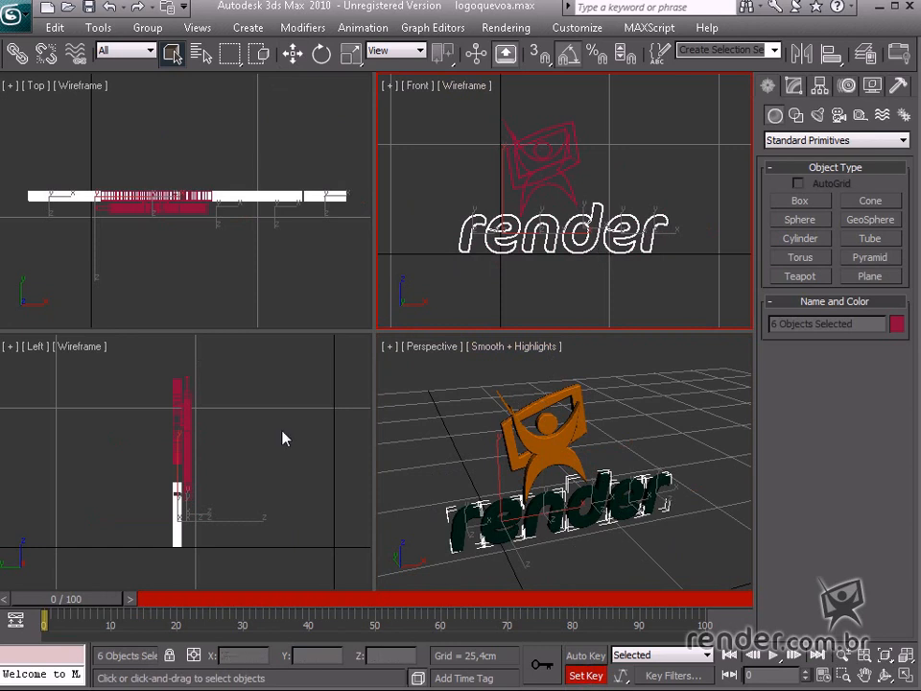
drag(101, 602, 317, 607)
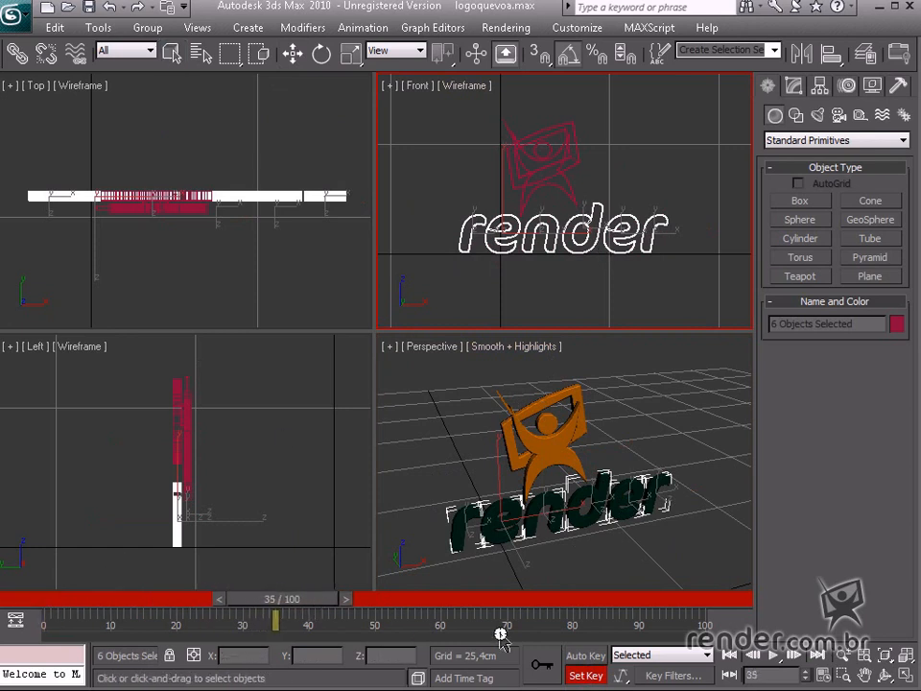
key(q)
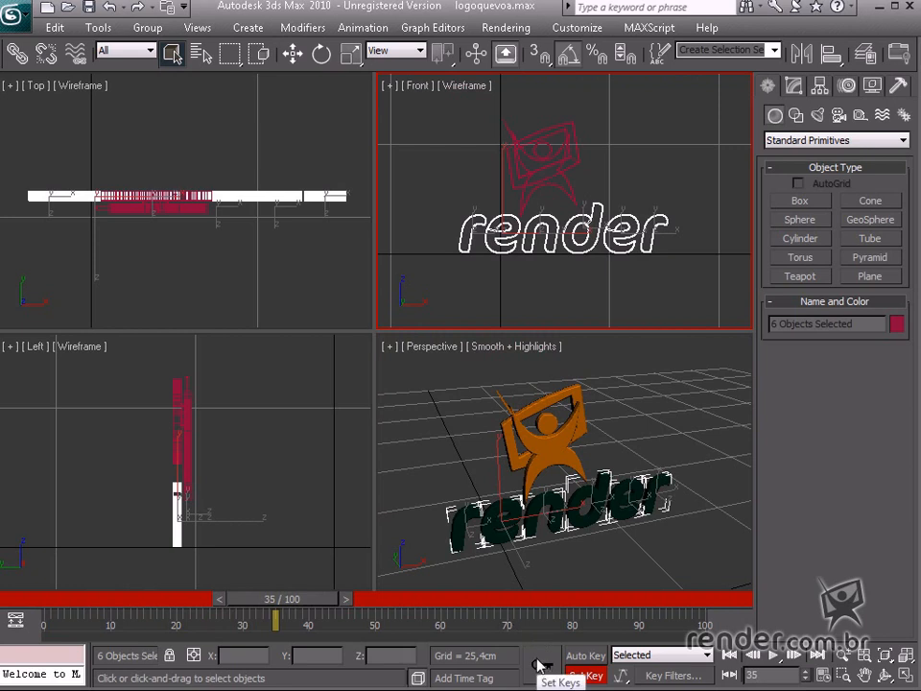
click(540, 664)
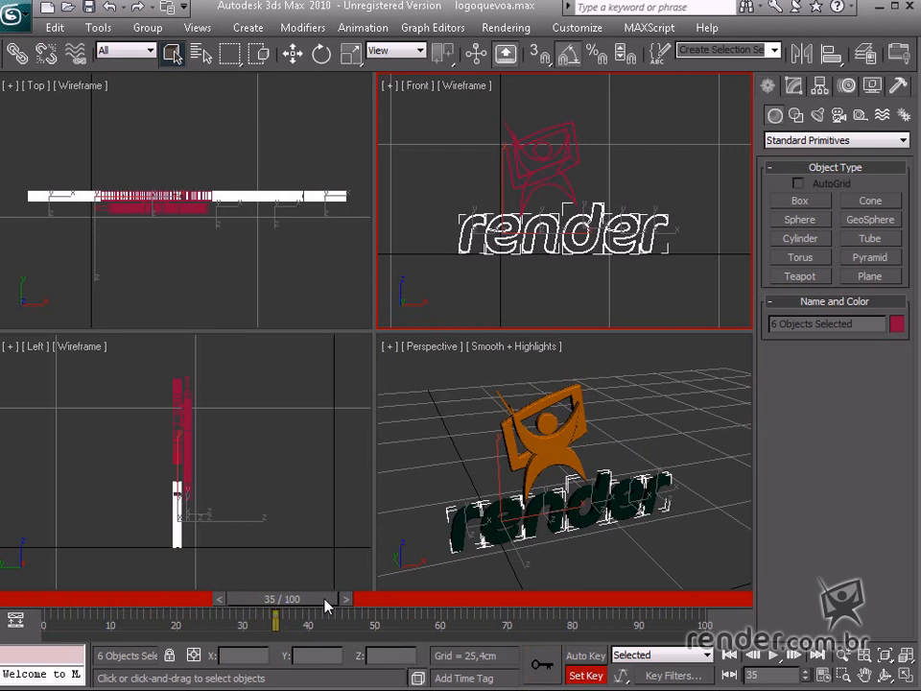
Step: At frame 0, move the six letters along negative Y until they leave the perspective view, and key that position
drag(327, 604, 125, 602)
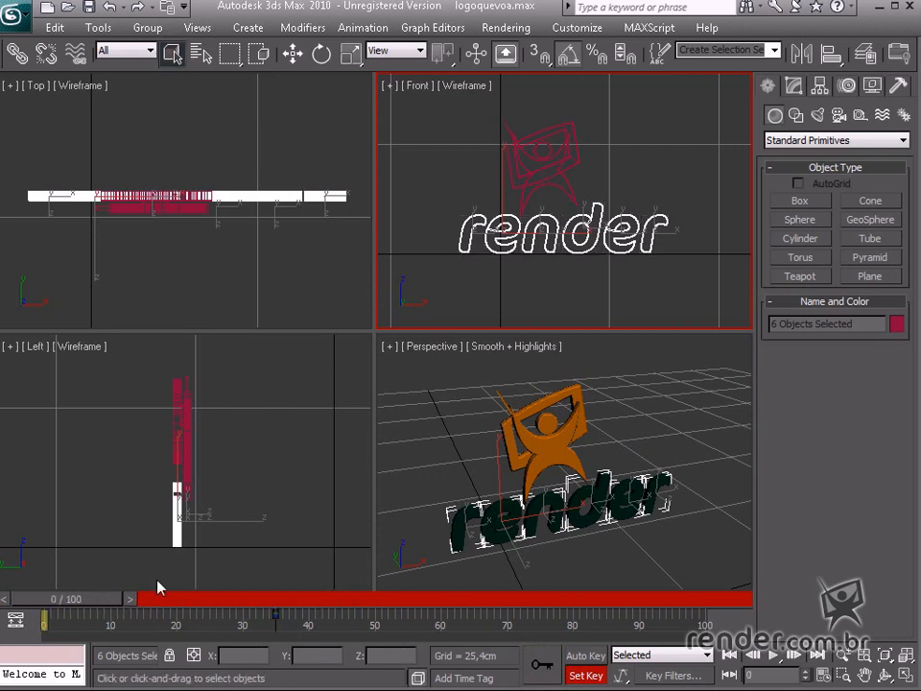
middle_click(265, 226)
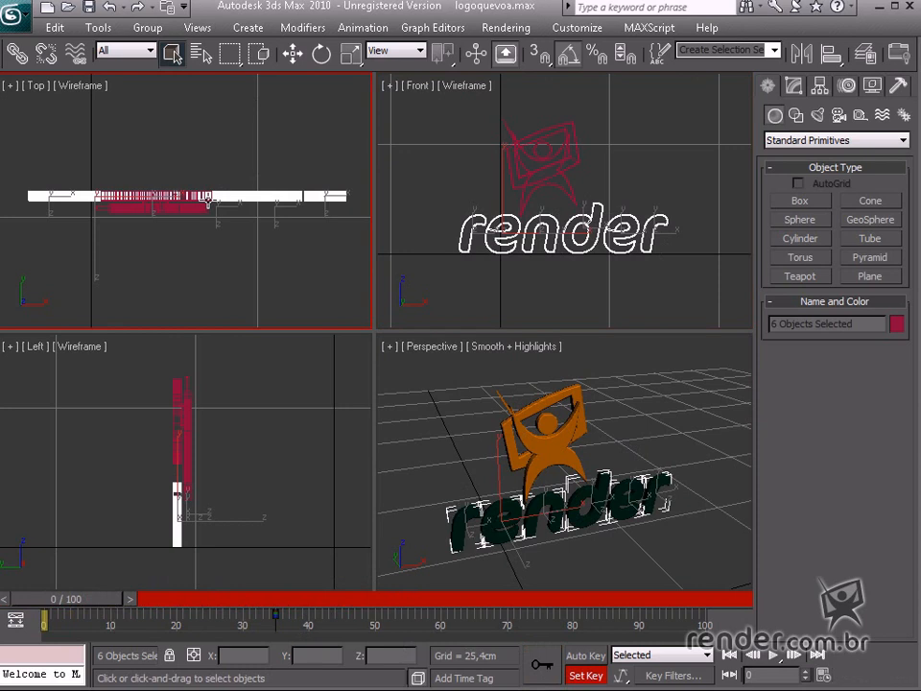
scroll(230, 160, down, 5)
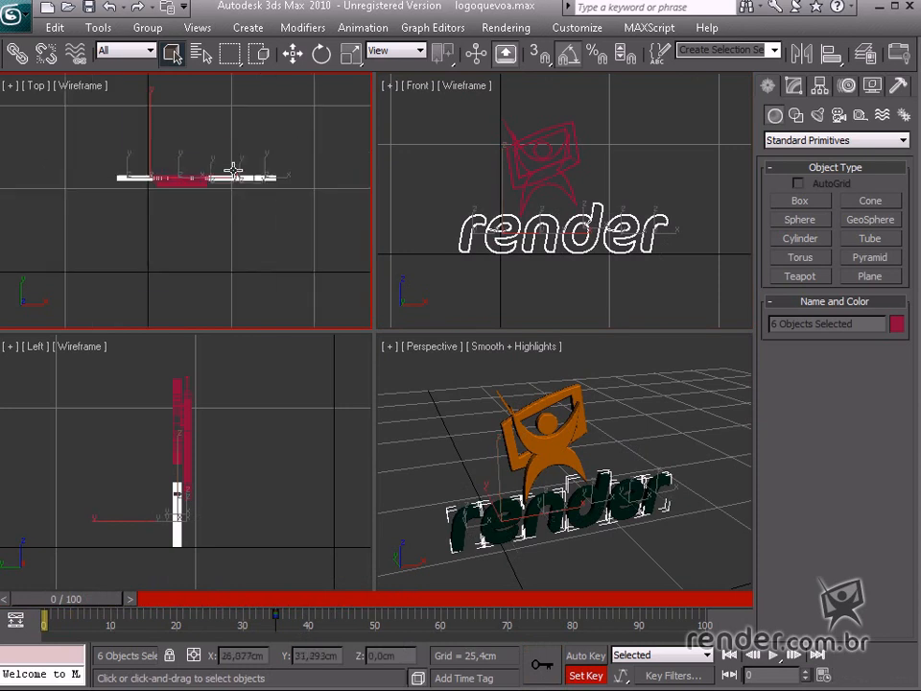
click(294, 53)
scroll(245, 220, down, 3)
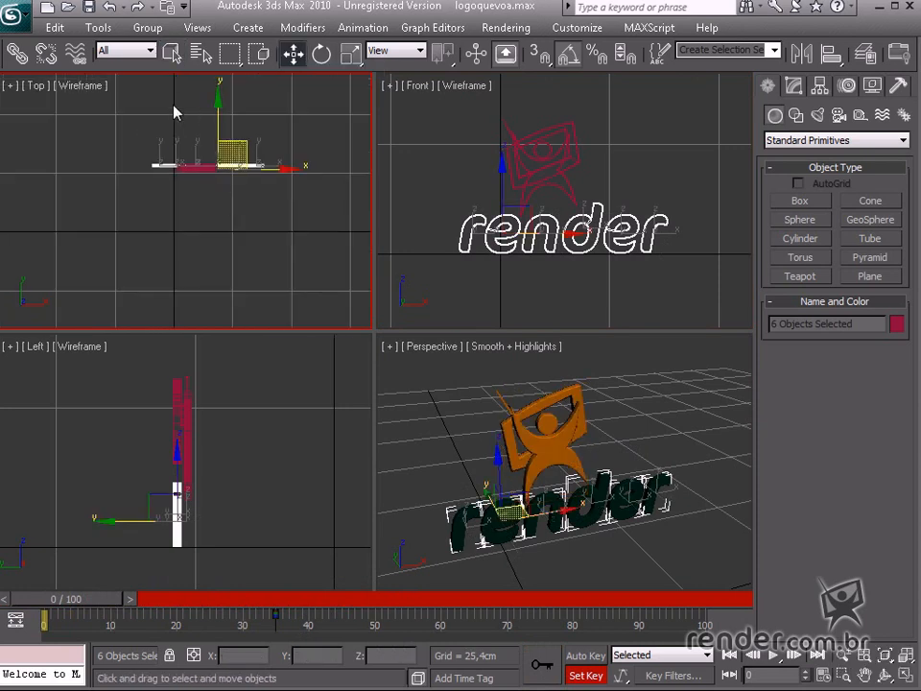
drag(219, 132, 221, 235)
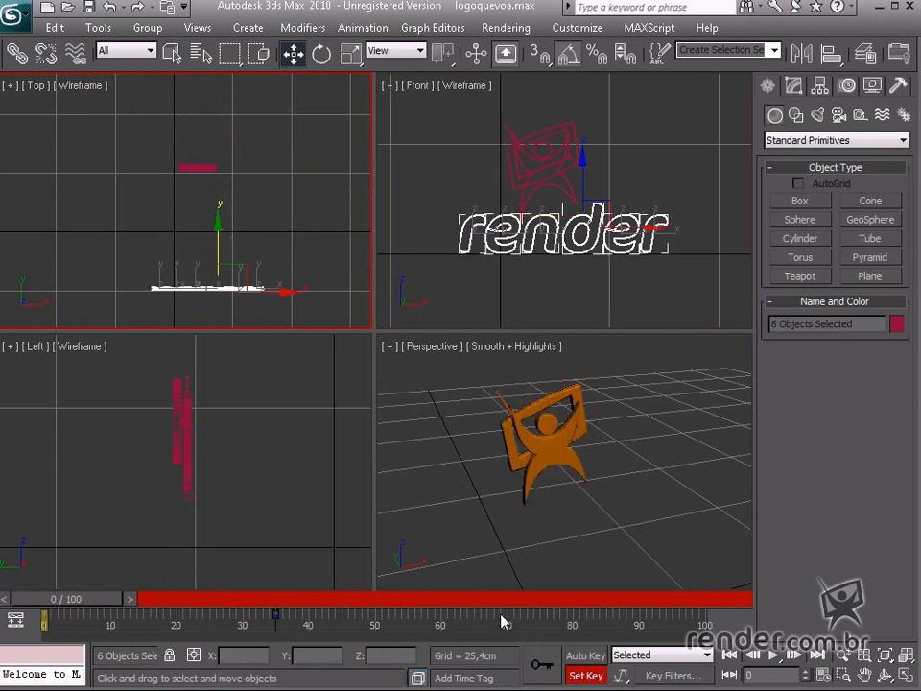
mouse_move(89, 608)
mouse_down()
mouse_move(291, 614)
mouse_move(82, 607)
mouse_up()
key(w)
Step: At frame 0, rotate the six letters half a turn about their X axes, key it, and scrub to frame 35
click(322, 54)
click(589, 188)
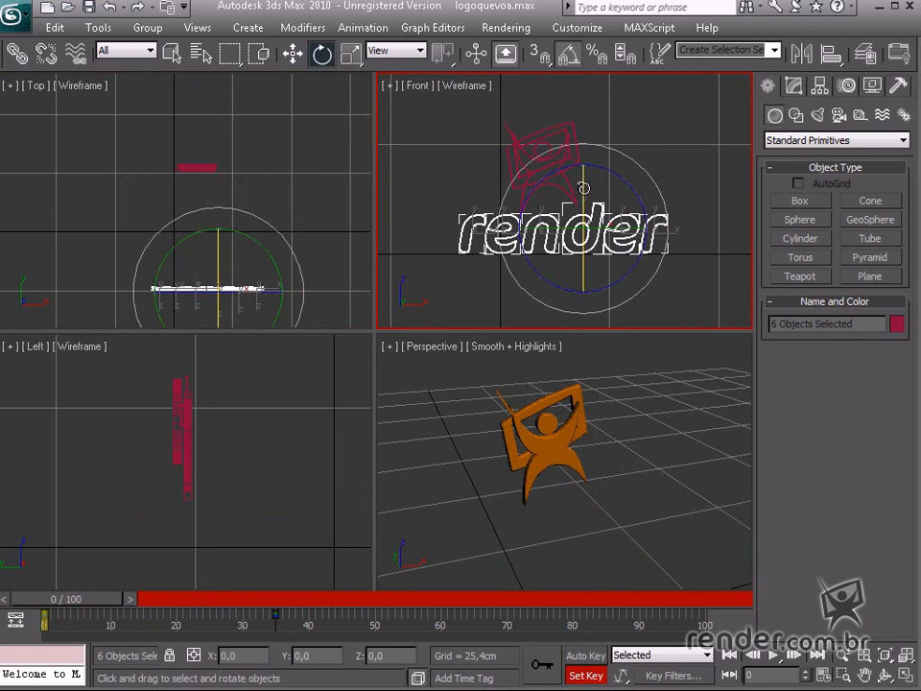
drag(582, 184, 580, 349)
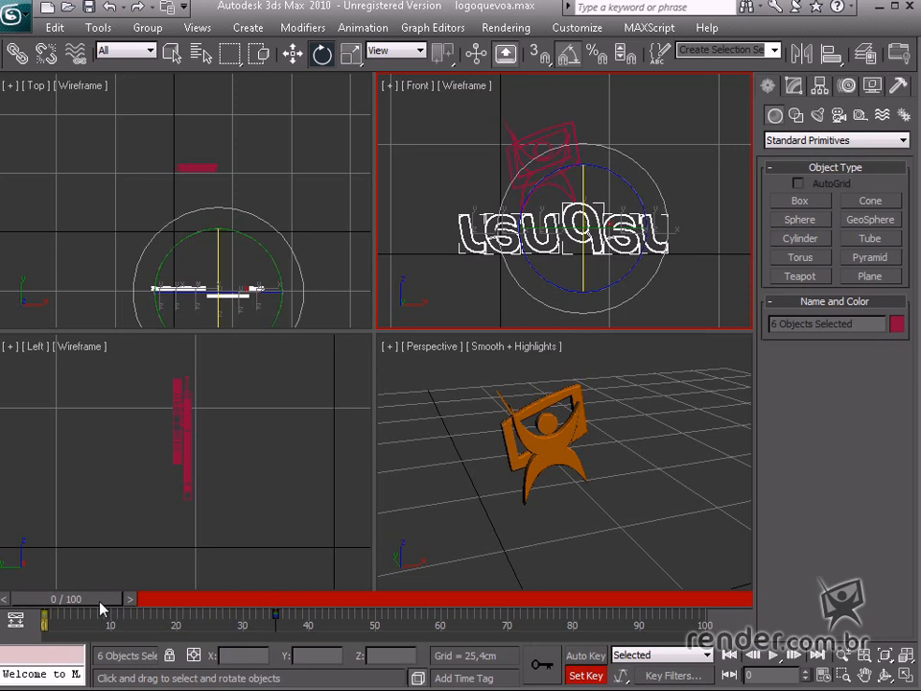
drag(101, 607, 316, 629)
key(e)
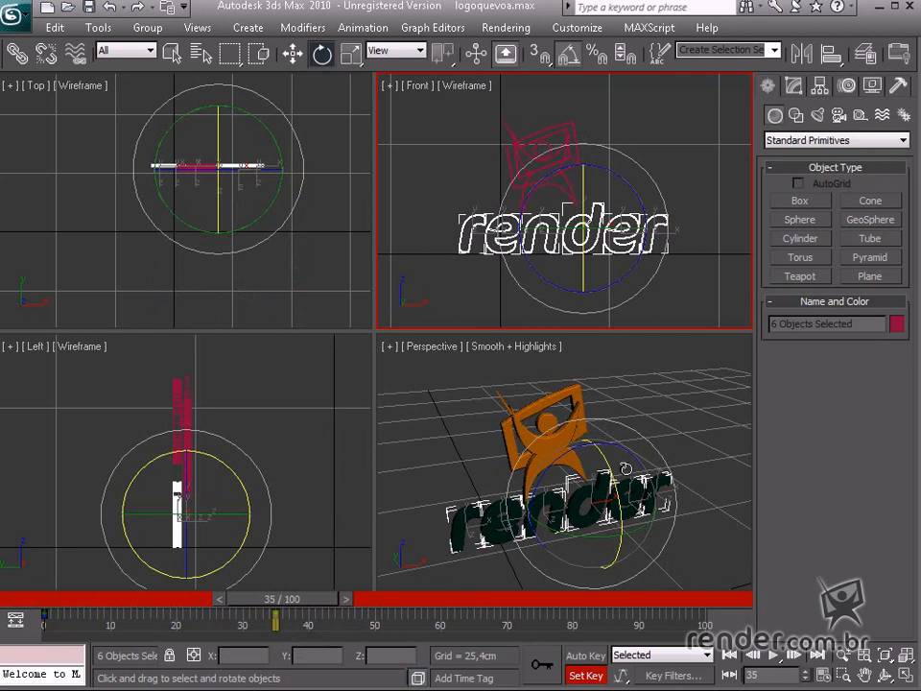
Step: Select only the first letter R1, shift its frame 35 key to frame 10, and scrub to frame 29
right_click(680, 441)
click(473, 529)
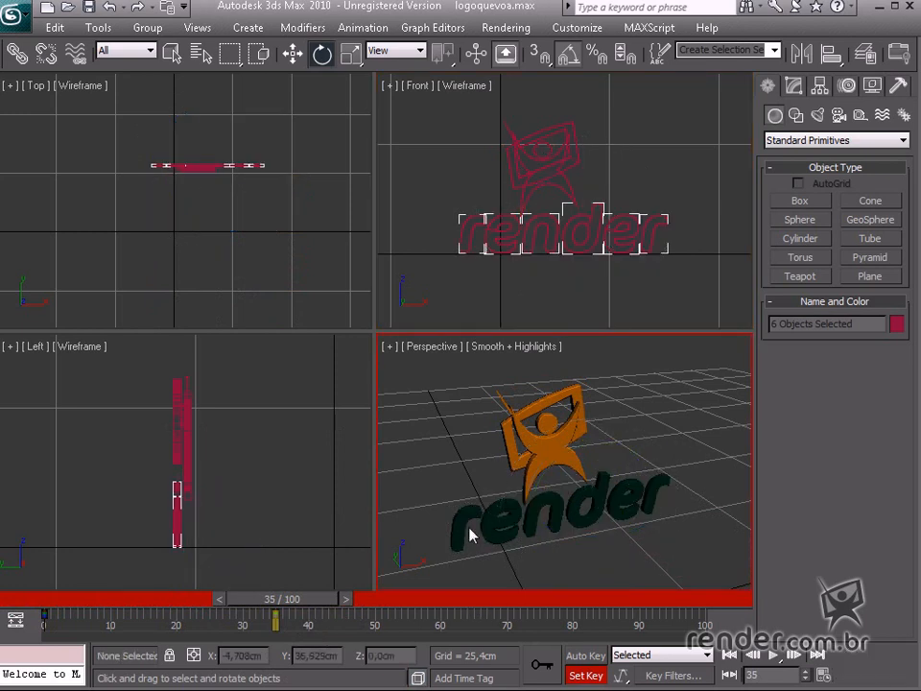
click(469, 521)
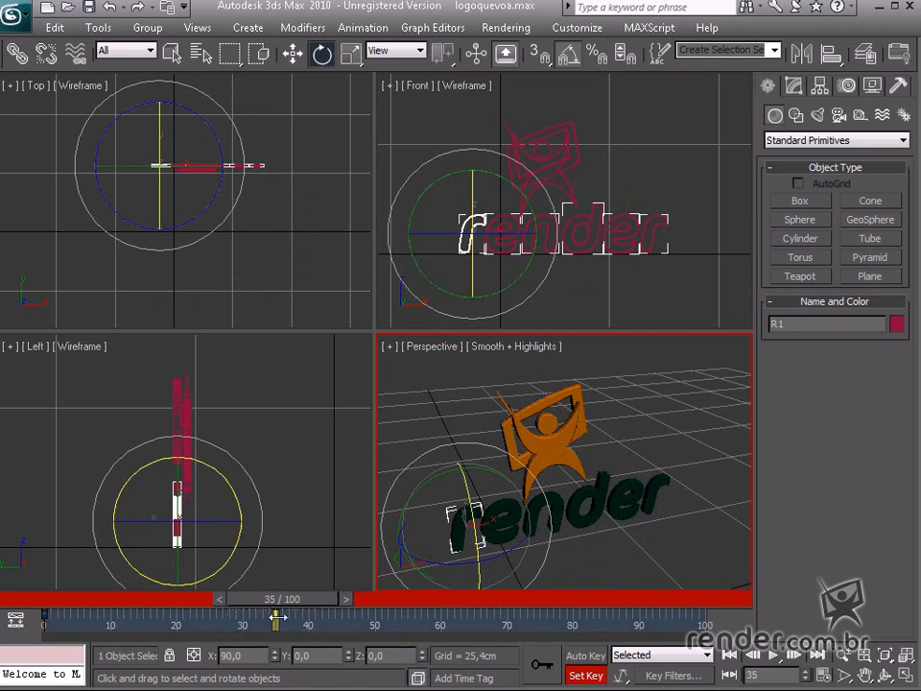
drag(276, 619, 110, 619)
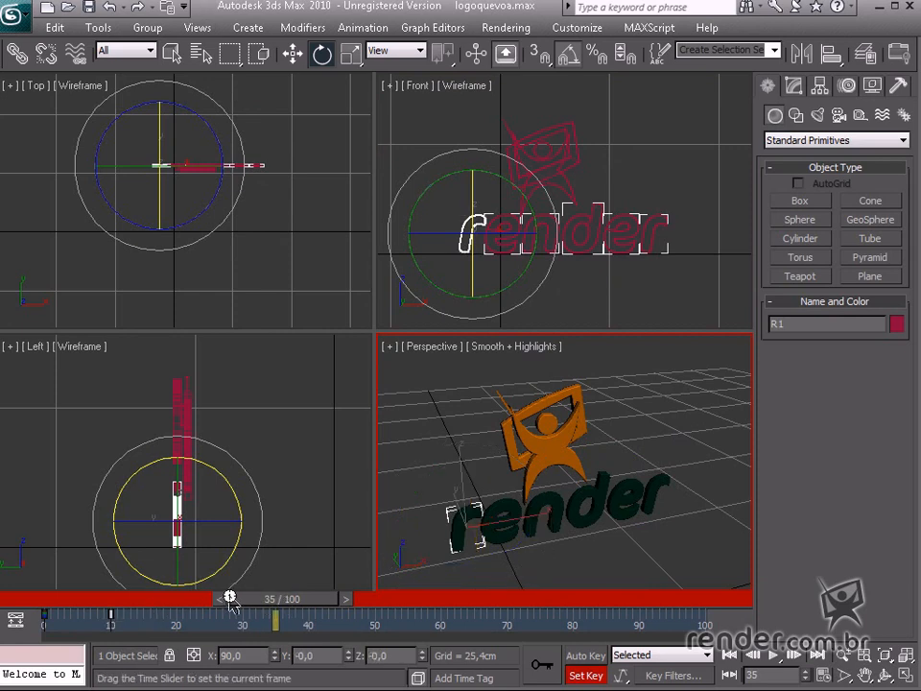
drag(280, 598, 267, 617)
key(e)
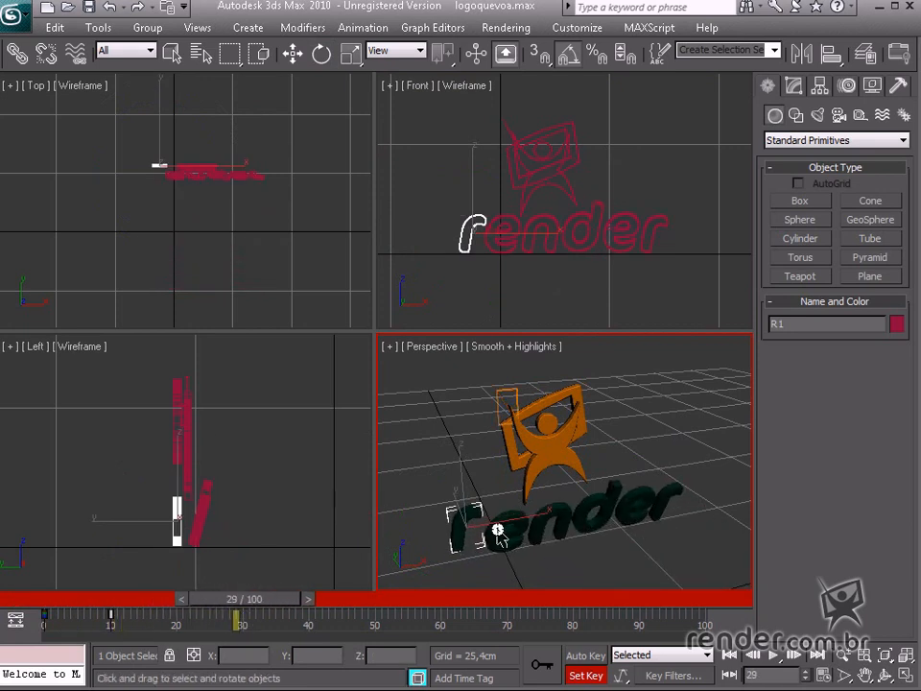
Step: Shift the frame 35 key of letter E1 to frame 16 and that of letter N to frame 22
click(508, 523)
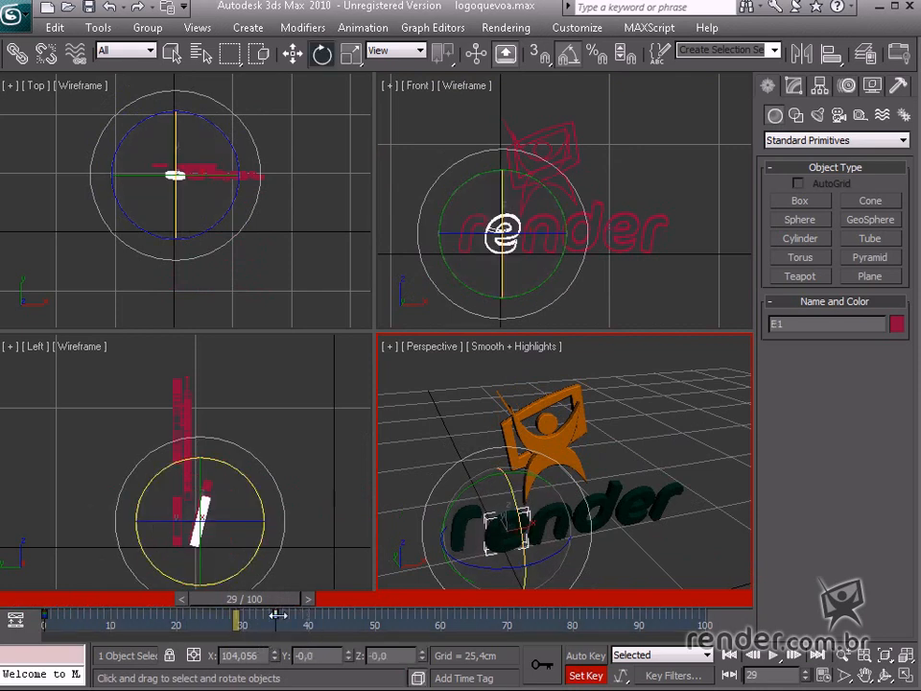
drag(277, 617, 150, 616)
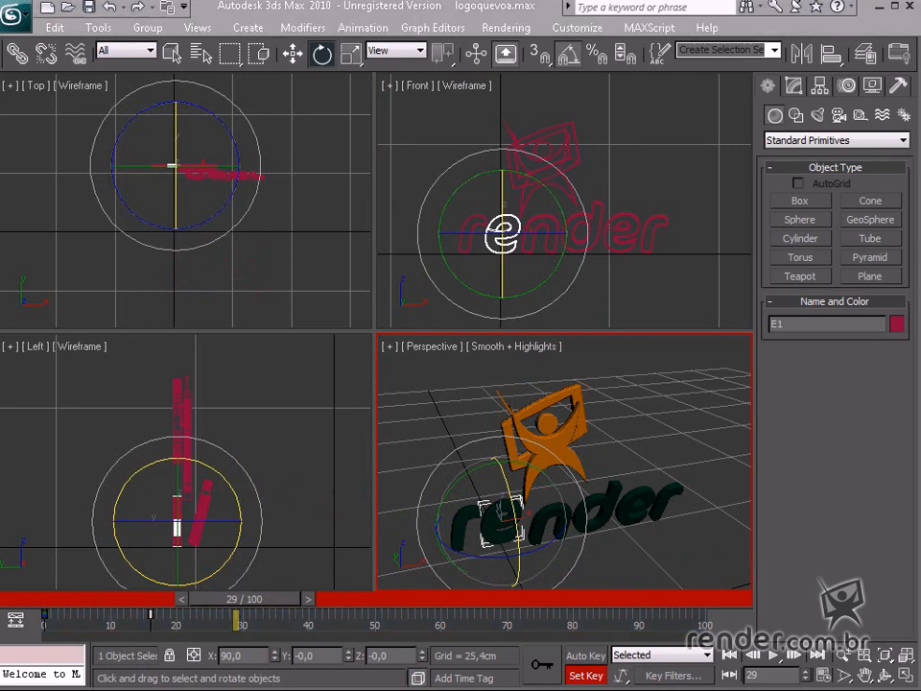
click(541, 241)
drag(541, 244, 544, 246)
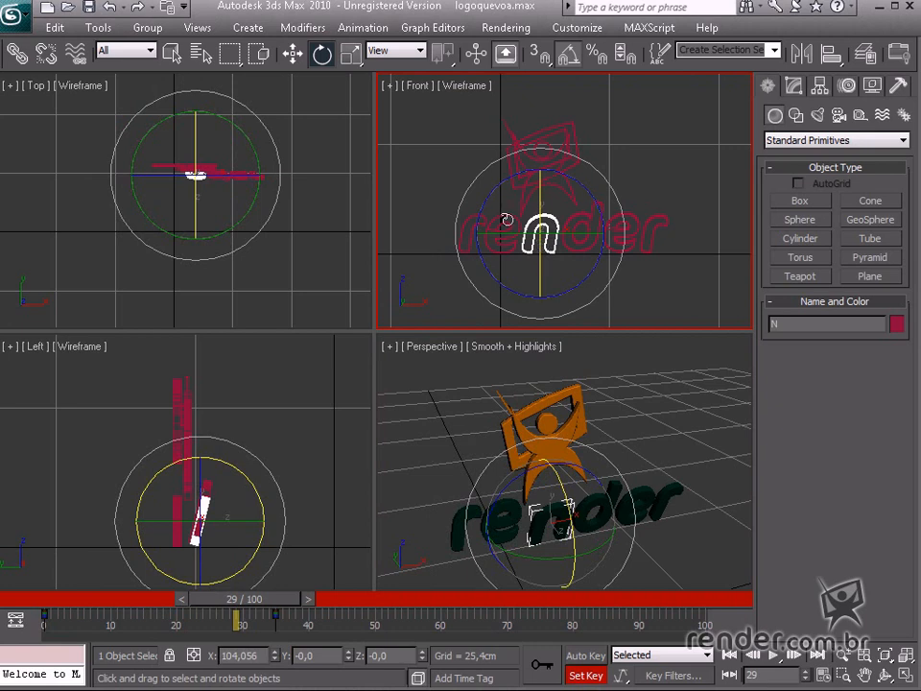
drag(301, 610, 197, 621)
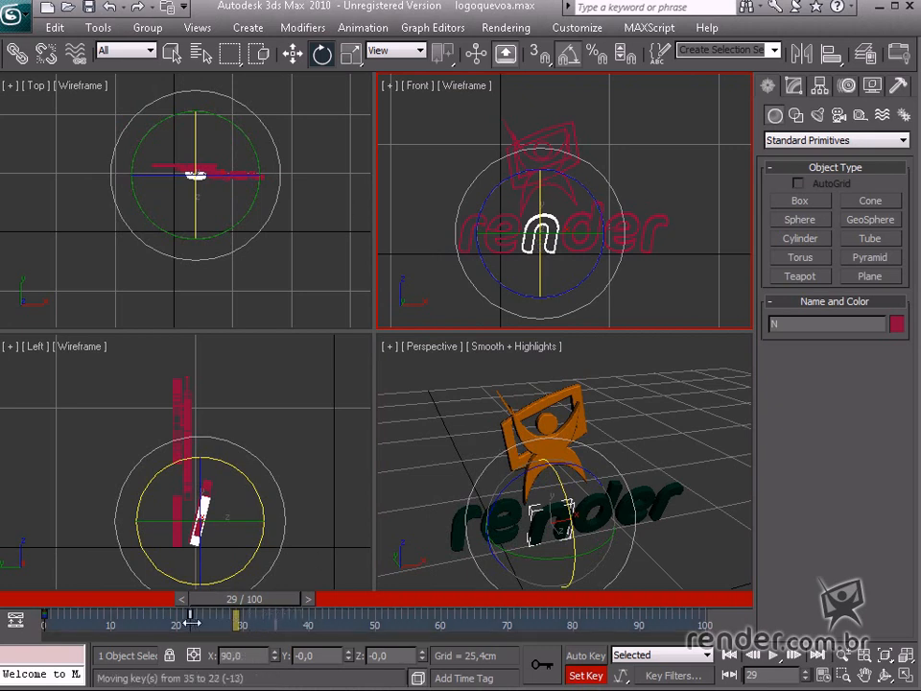
drag(191, 624, 188, 620)
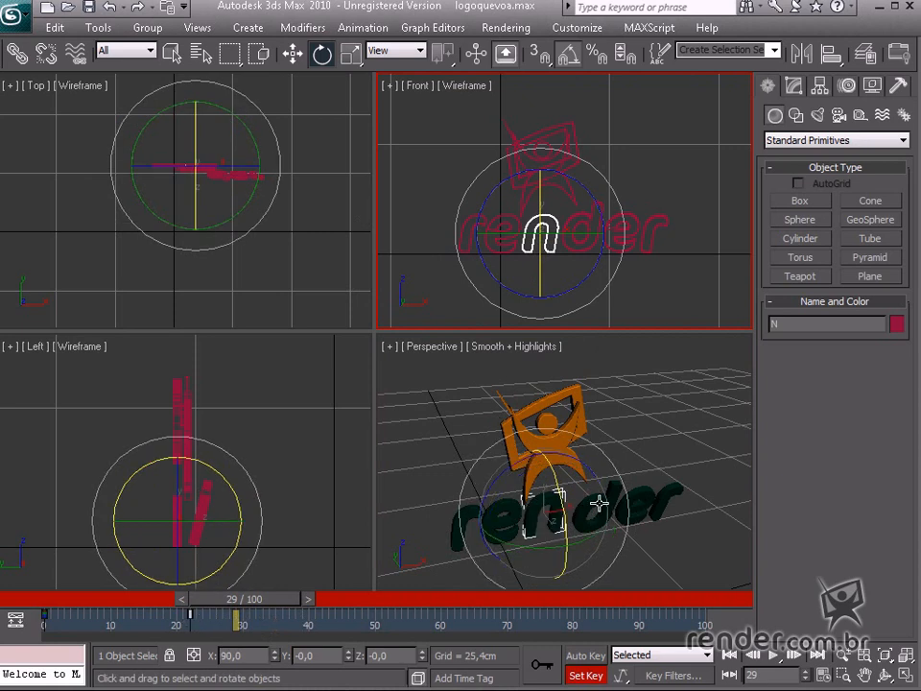
Step: Shift the frame 35 key of letter D to frame 28 and scrub the animation to frame 31
click(586, 516)
click(591, 508)
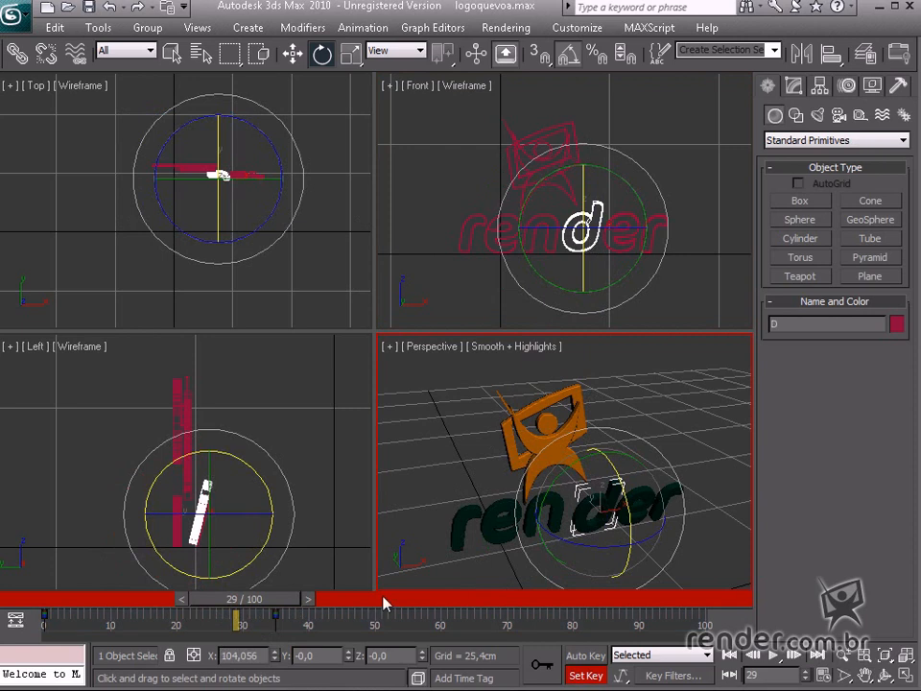
mouse_move(319, 624)
mouse_down()
mouse_move(231, 618)
mouse_move(238, 598)
mouse_move(170, 599)
mouse_up()
drag(156, 598, 245, 602)
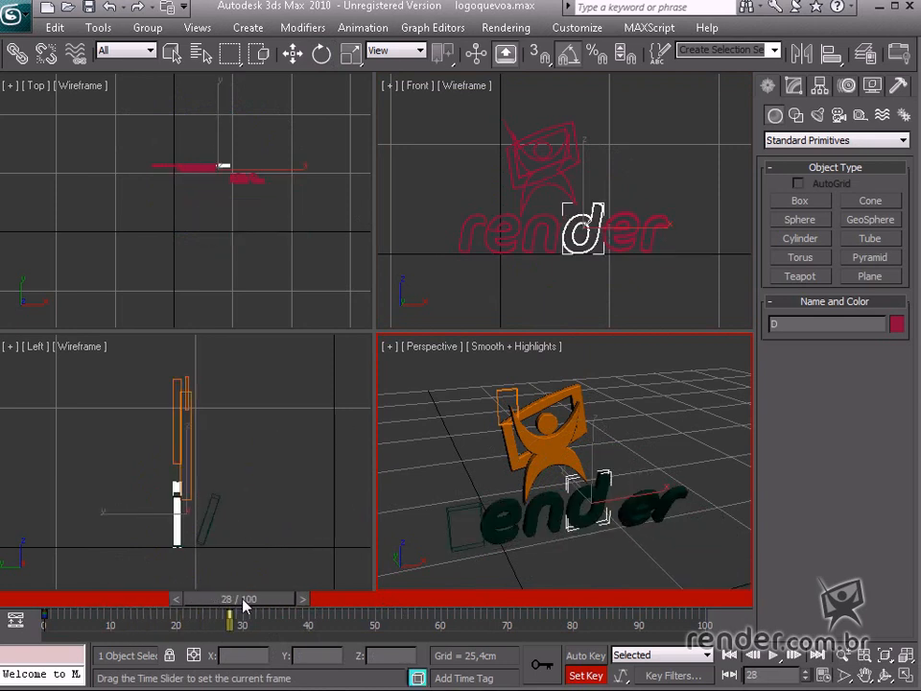
key(e)
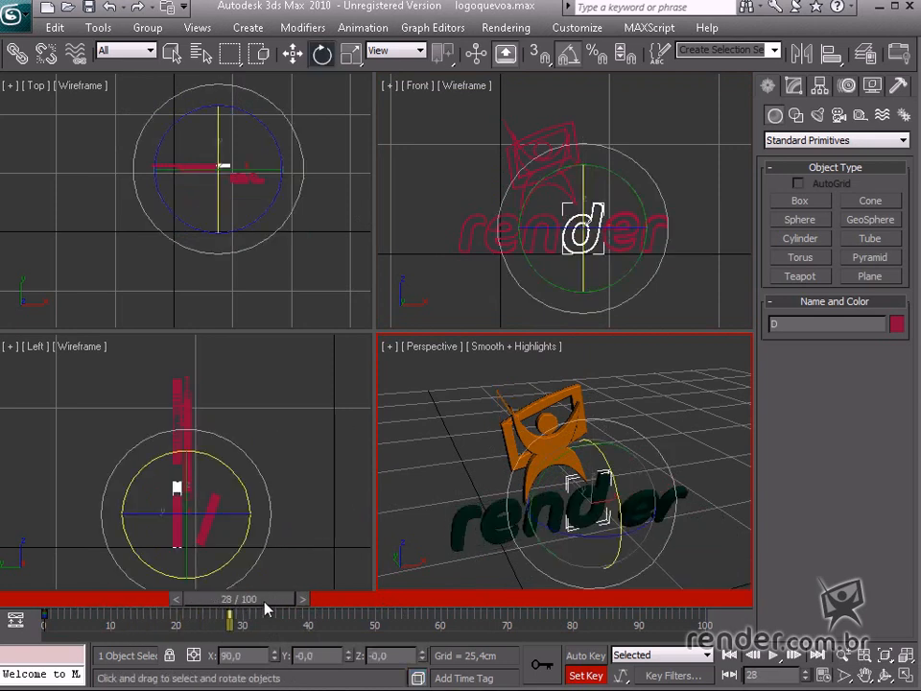
drag(279, 597, 295, 597)
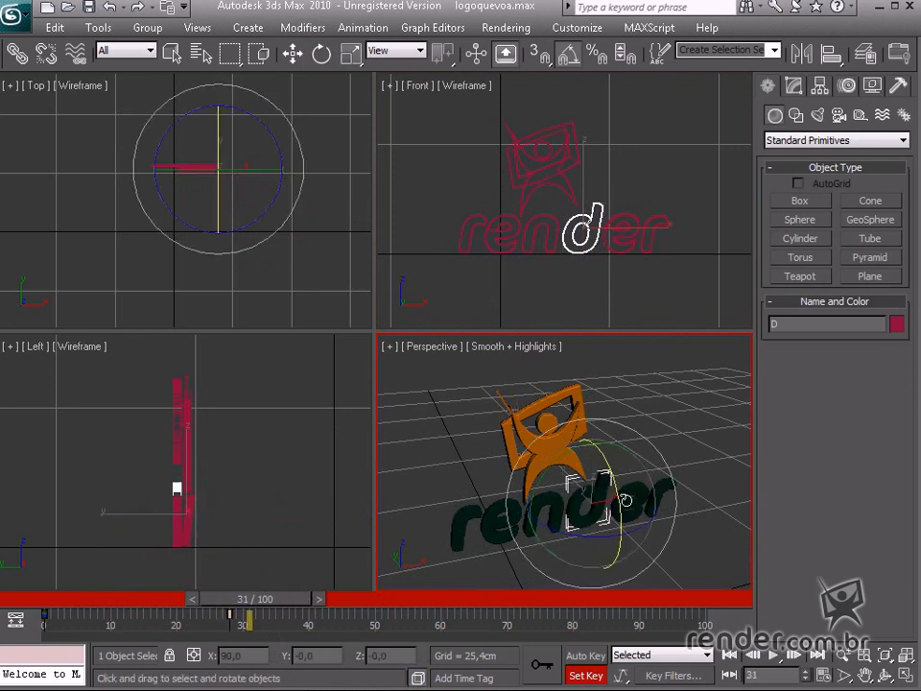
Step: Shift the frame 35 key of letter E2 to frame 34 and scrub the animation to frame 40
click(641, 490)
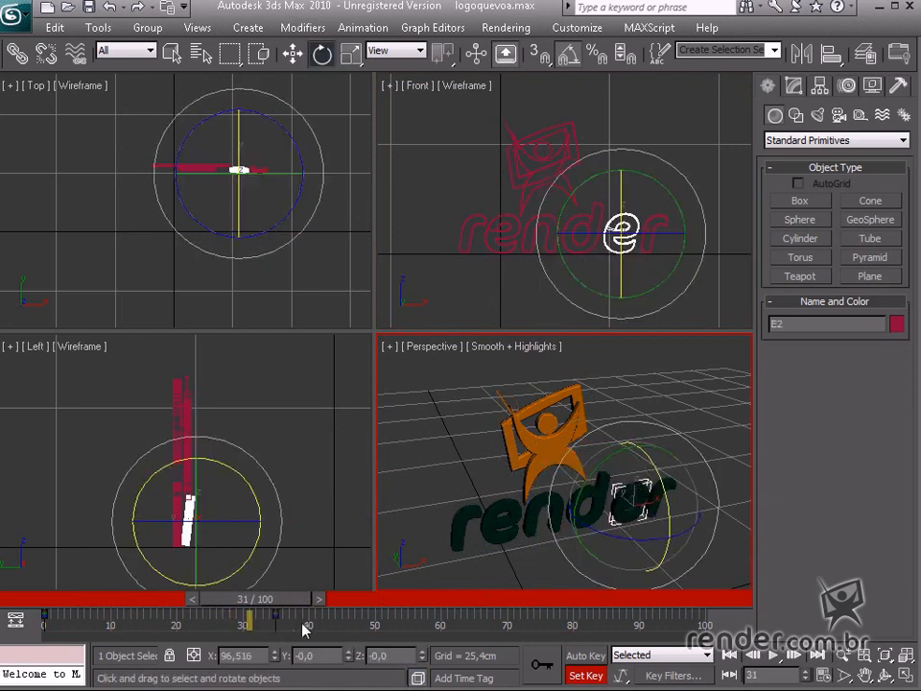
drag(311, 601, 269, 619)
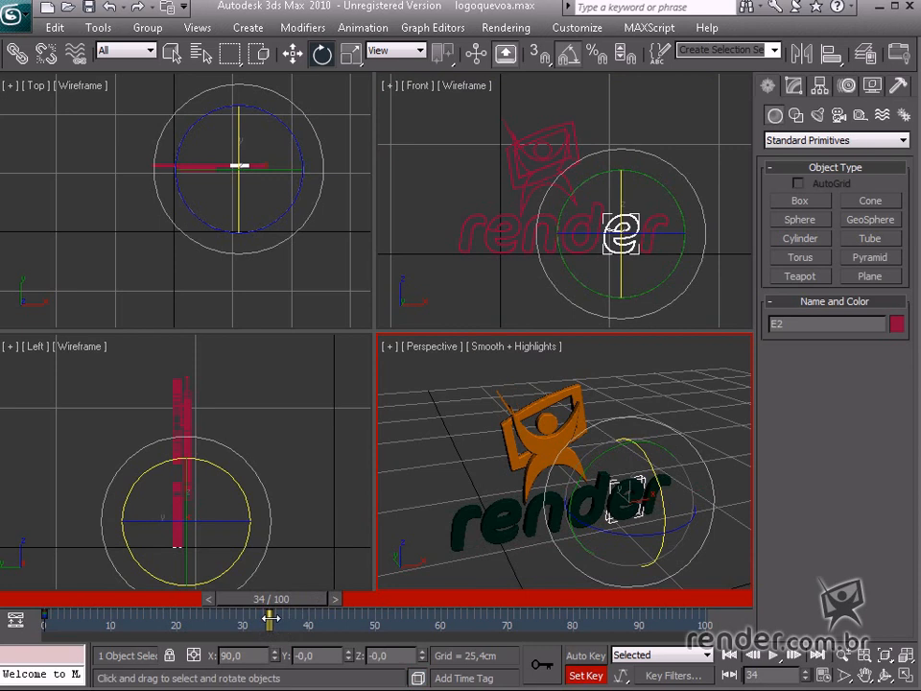
drag(311, 599, 344, 606)
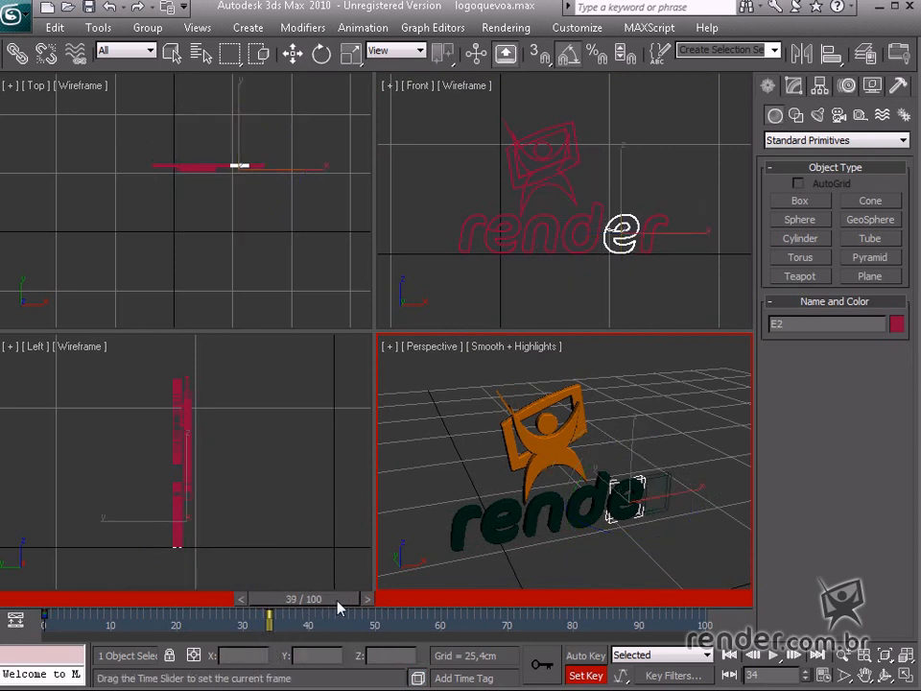
key(e)
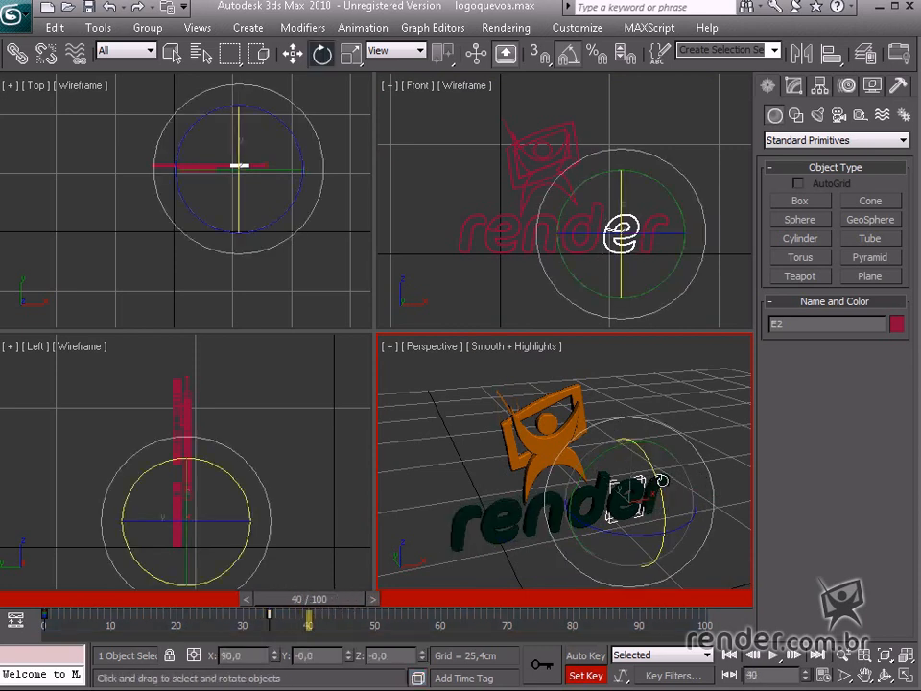
Step: Shift the frame 35 key of letter R2 to frame 40 and scrub the animation back to frame 0
click(654, 487)
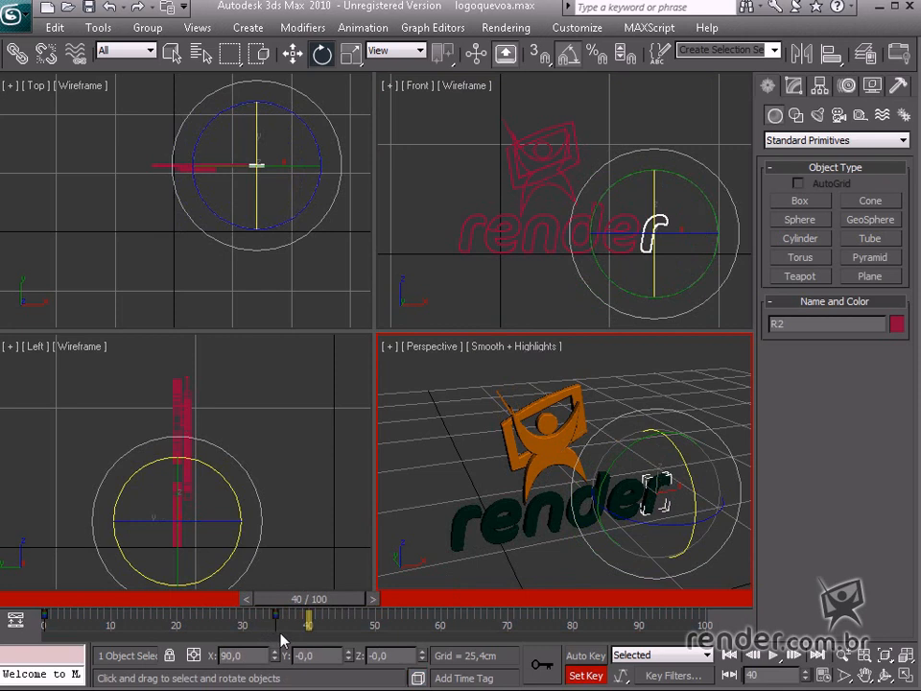
drag(261, 612, 305, 620)
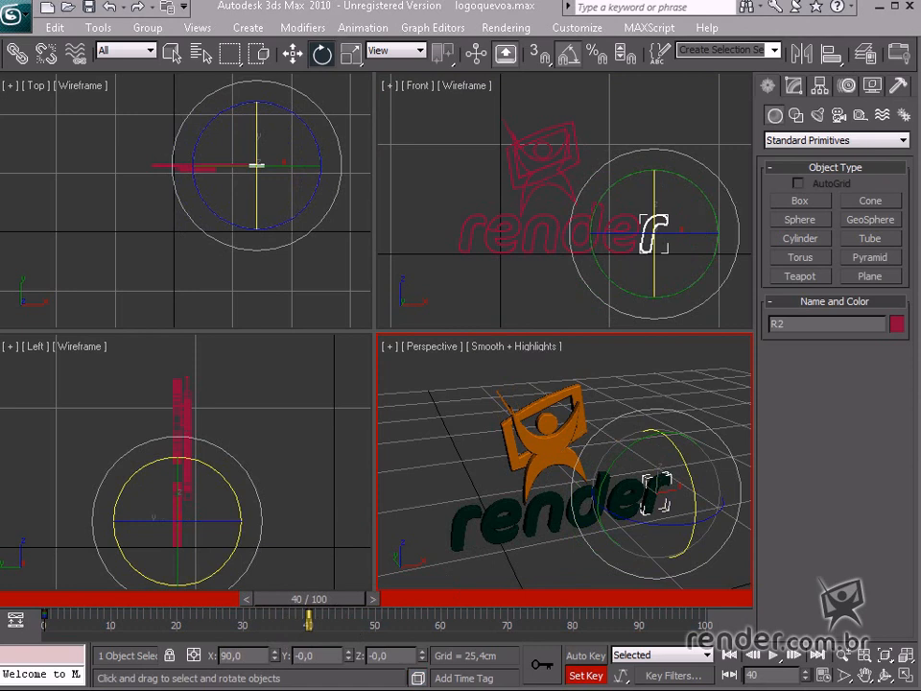
drag(329, 601, 78, 610)
key(e)
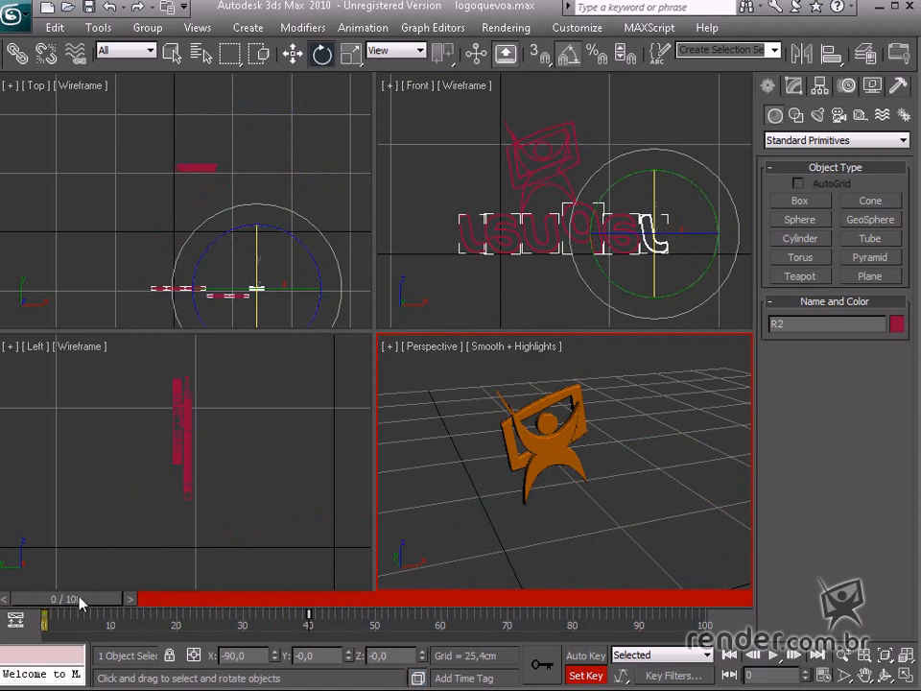
Step: Scrub the animation to frame 37 and check the time configuration without changing any settings
drag(88, 604, 312, 622)
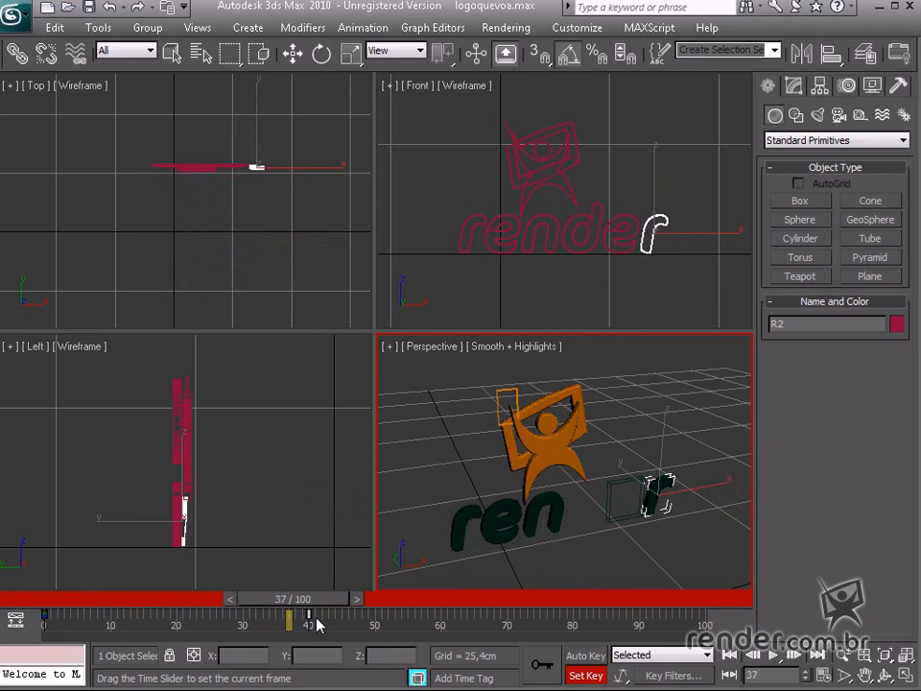
key(e)
click(823, 676)
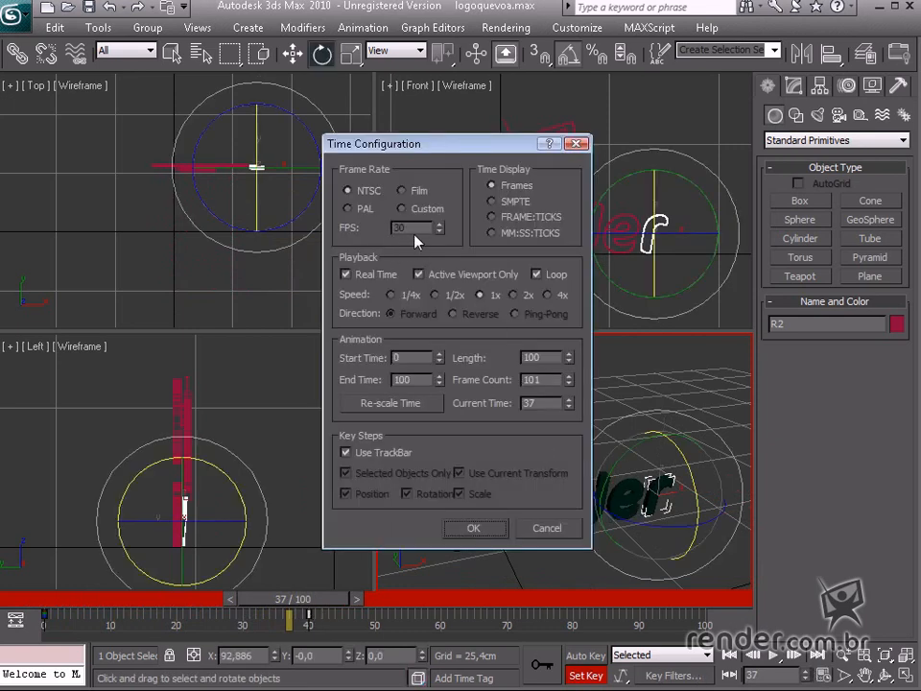
click(472, 528)
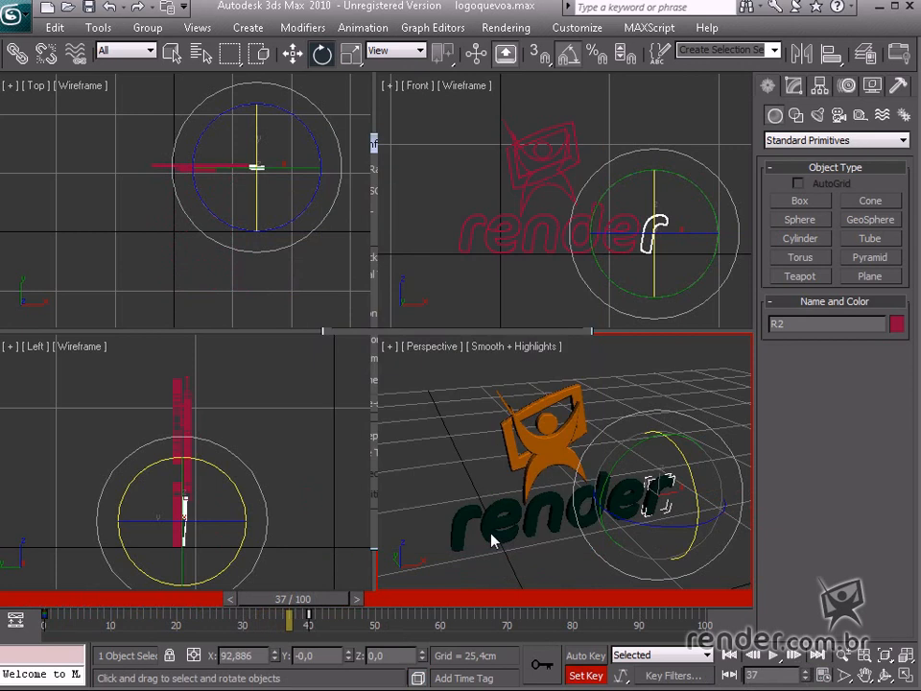
Step: Play the letter animation from frame 0, stop it, and scrub back to frame 39
drag(307, 601, 95, 608)
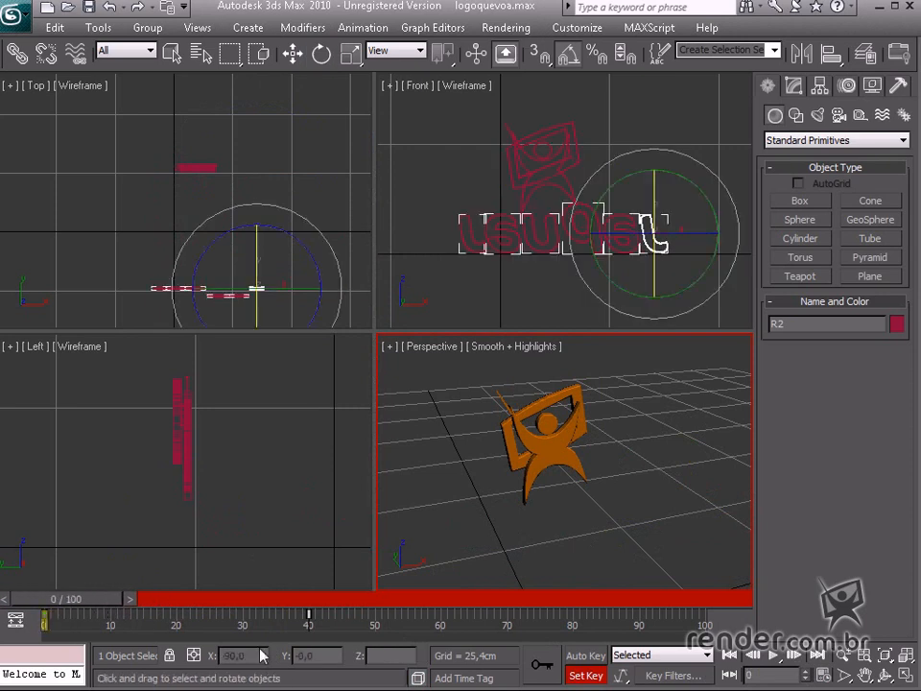
click(778, 655)
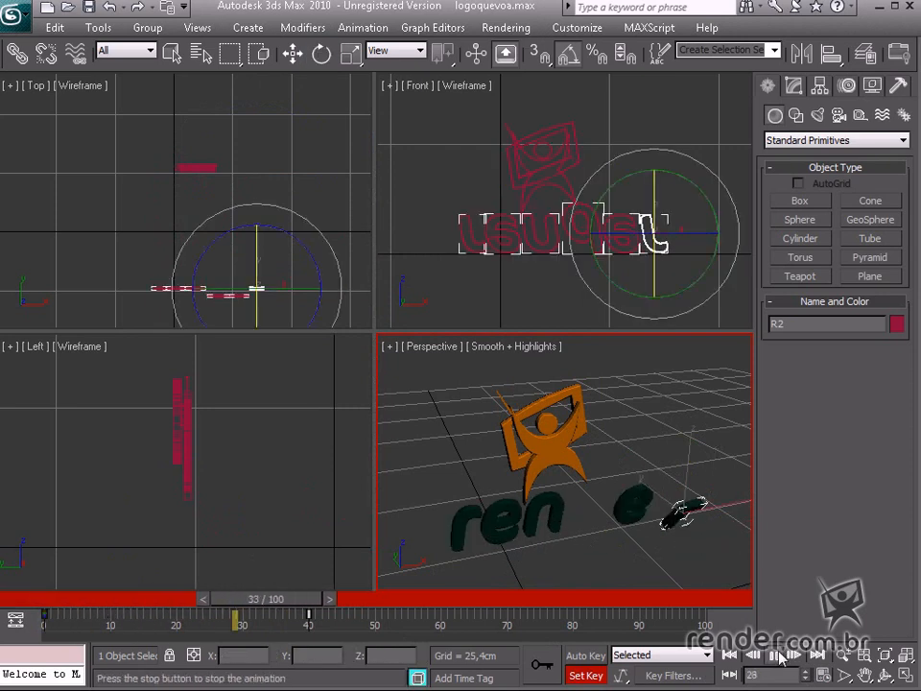
click(778, 655)
key(e)
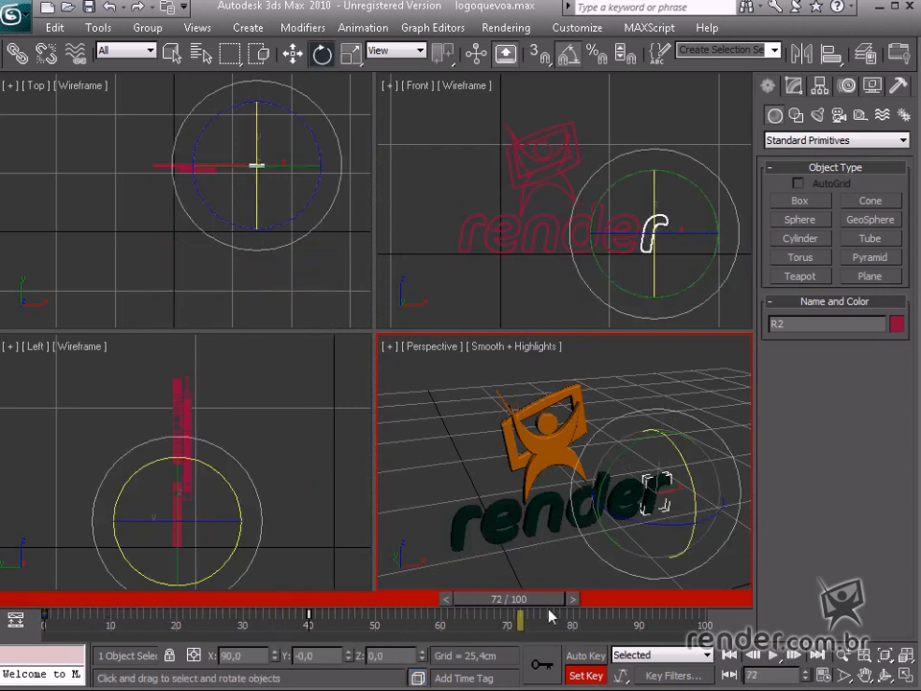
drag(544, 606, 345, 612)
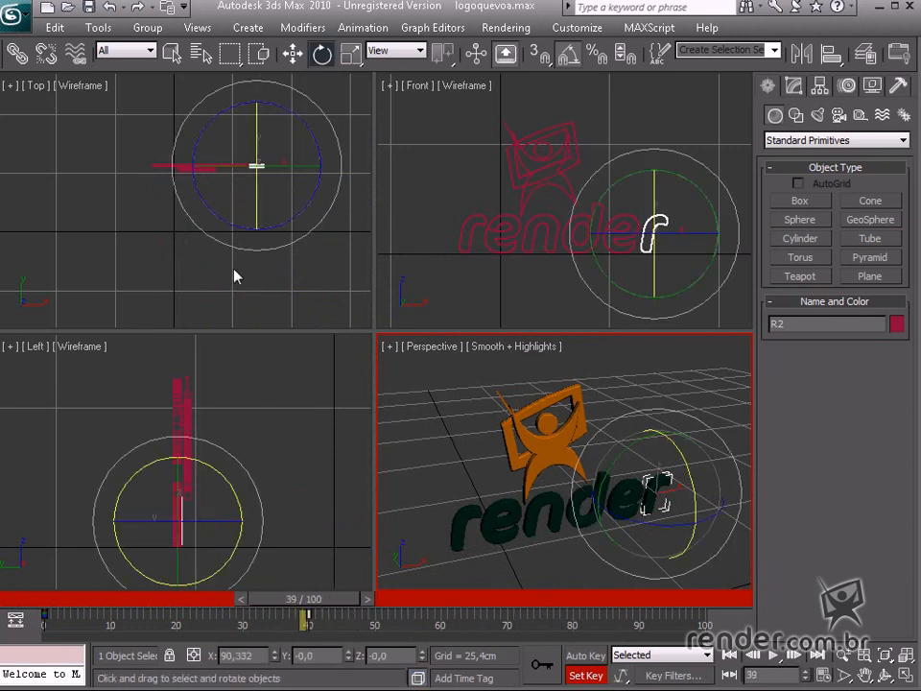
Step: Select the three symbol objects above the letters and set a key for them at frame 48
click(292, 55)
drag(464, 103, 596, 181)
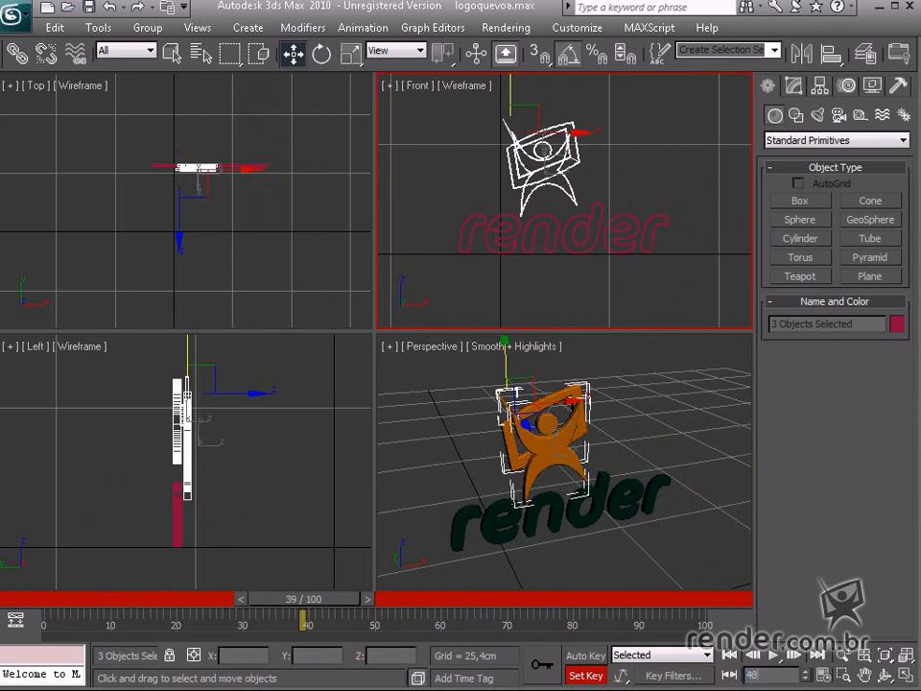
key(Return)
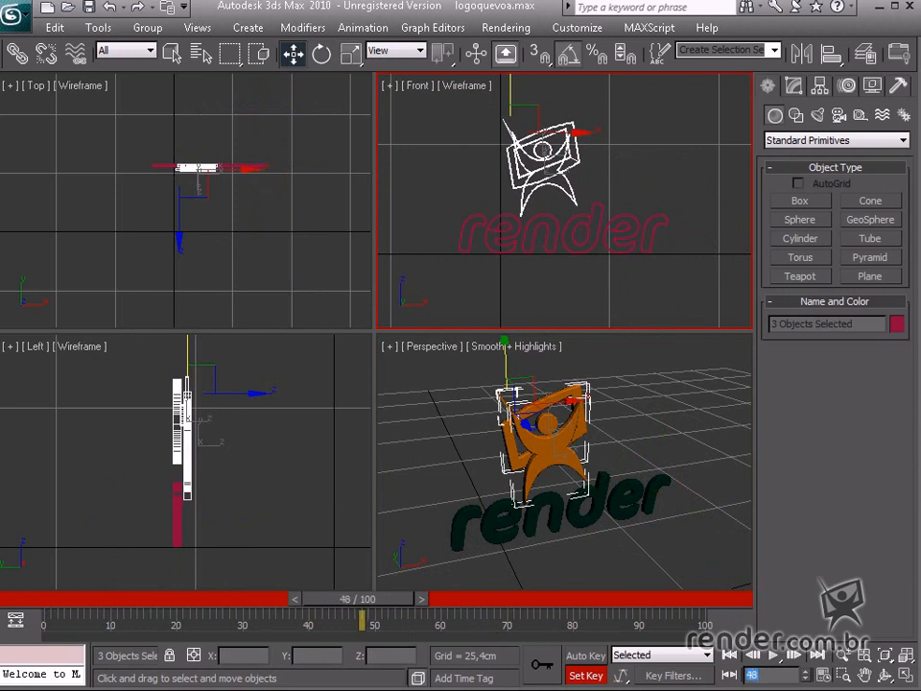
click(543, 658)
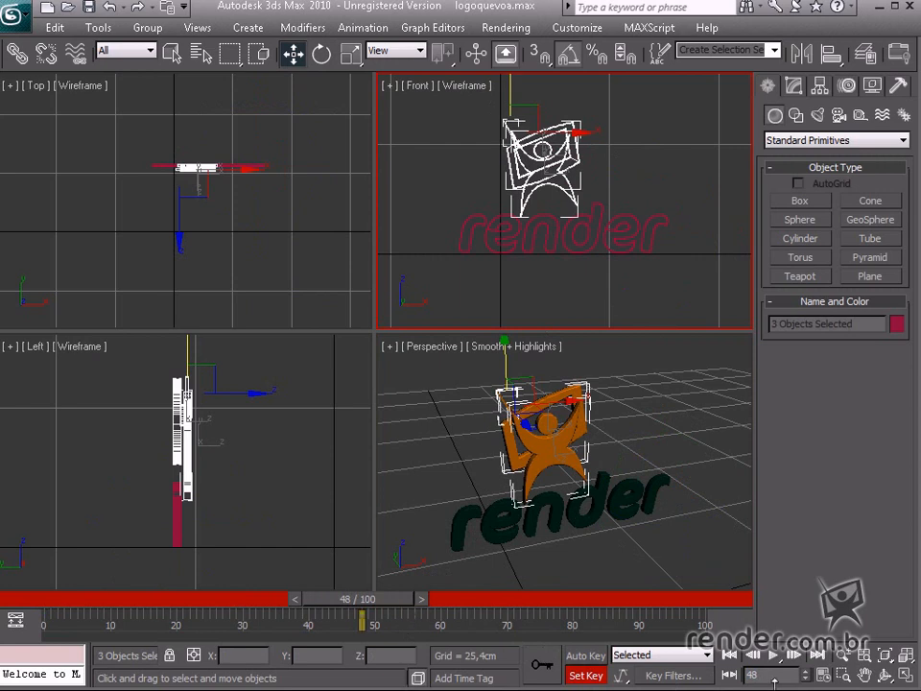
Step: At frame 30, move the three symbol objects along Y in the Top view, far in front of the letters
key(Return)
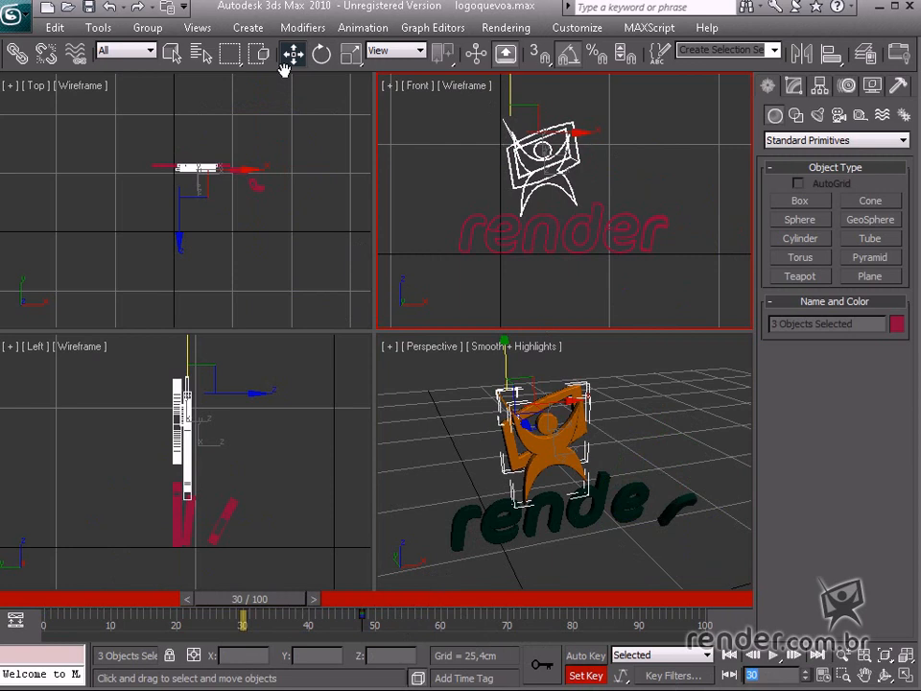
middle_drag(259, 185, 269, 159)
scroll(267, 153, down, 2)
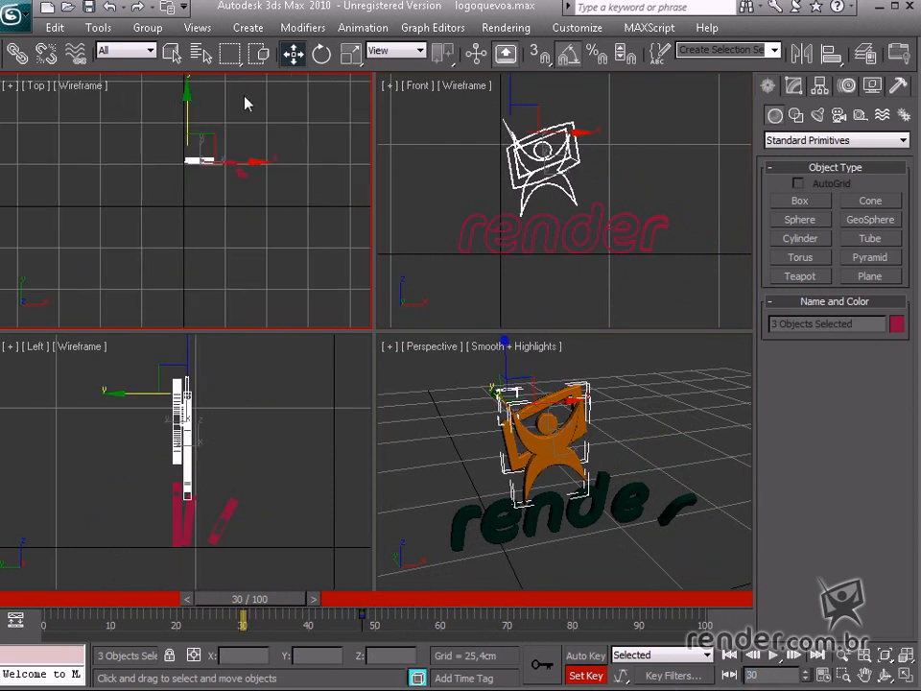
drag(186, 103, 189, 244)
Step: Rotate the three symbol objects half a turn about their X axes, key them at frame 30, and save the scene
click(321, 54)
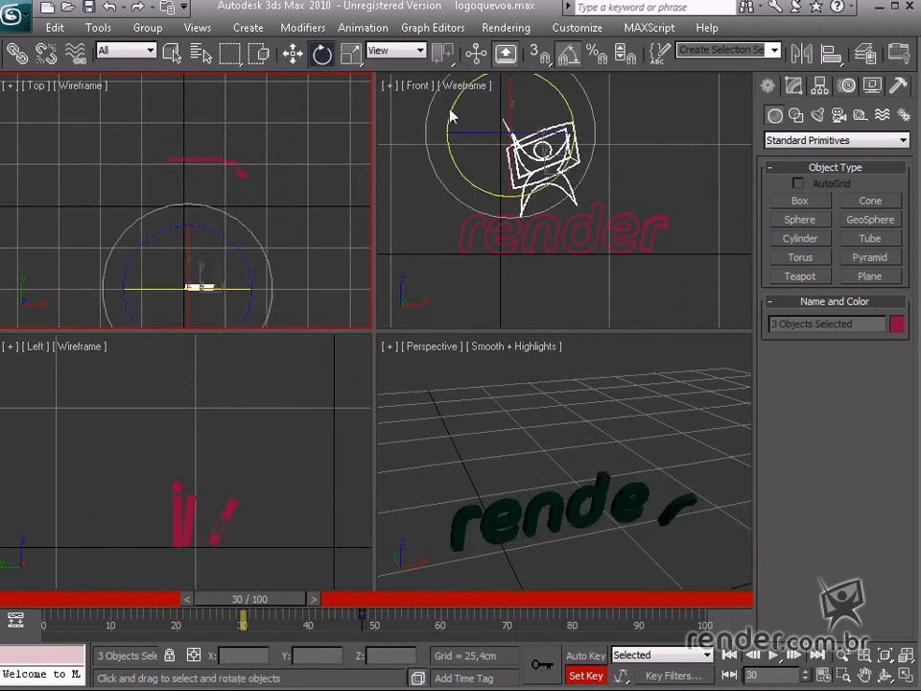
right_click(449, 111)
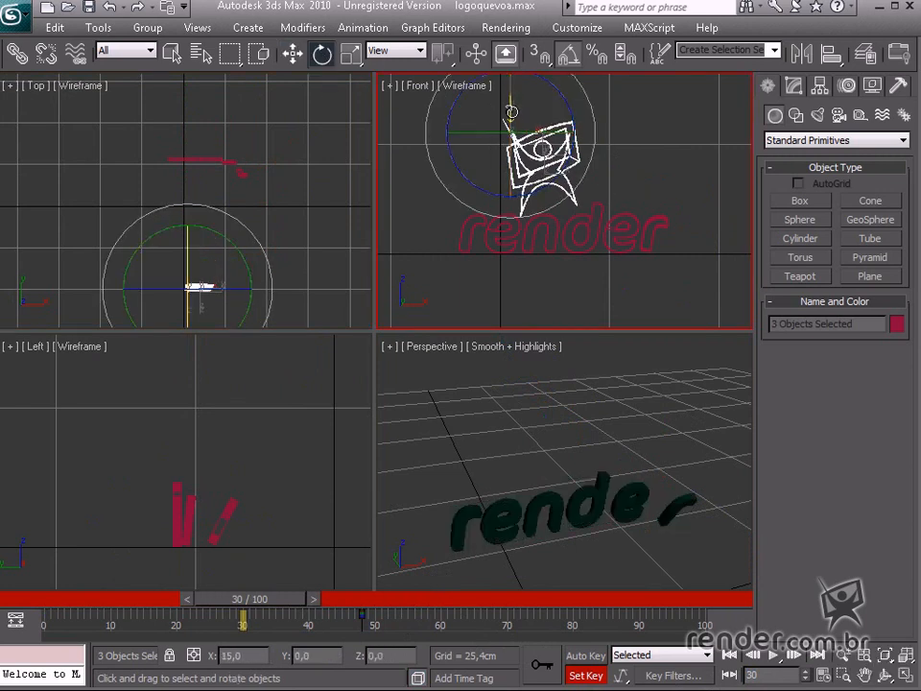
drag(518, 103, 501, 264)
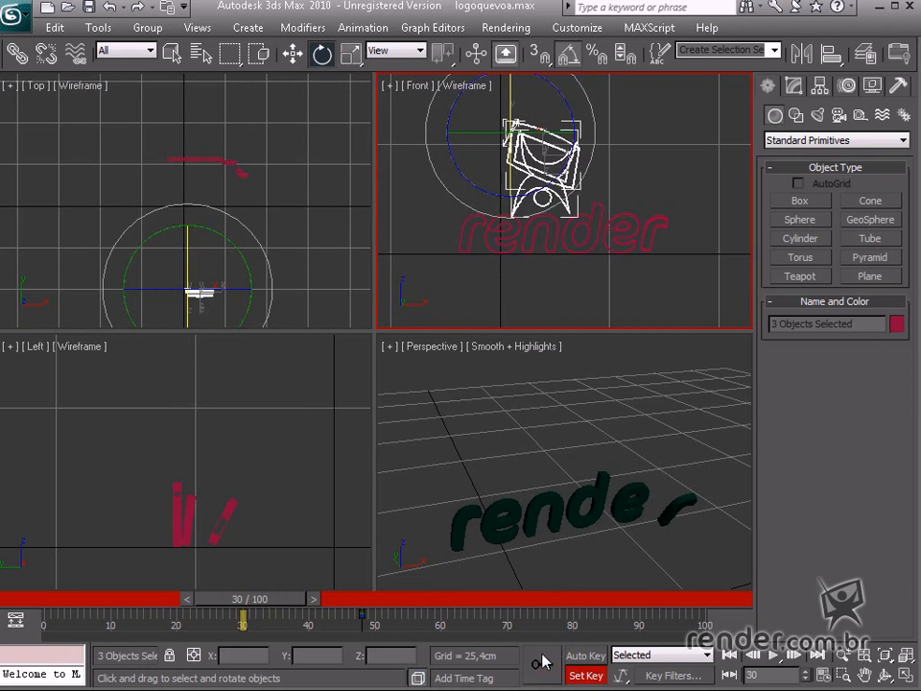
key(ctrl+s)
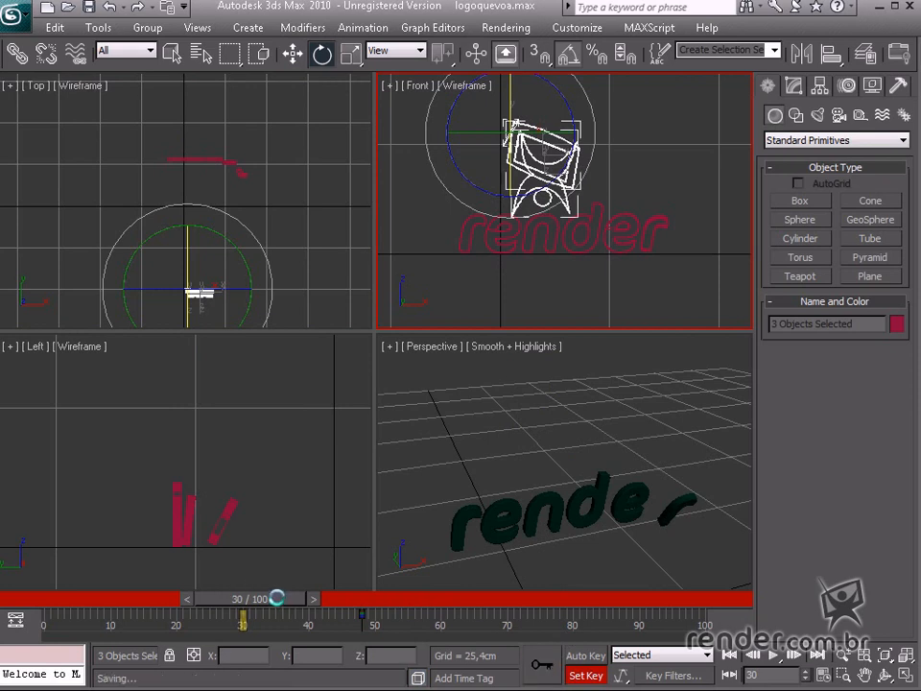
Step: Scrub to frame 36, select only the quadro object, and shift its frame 48 key to frame 36
drag(277, 596, 323, 606)
key(e)
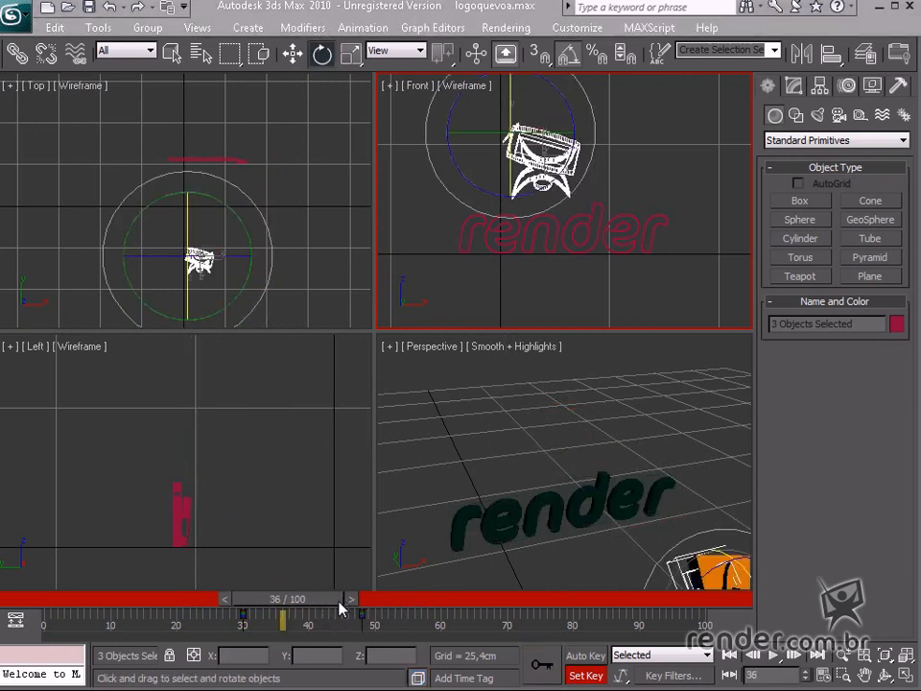
drag(341, 601, 343, 601)
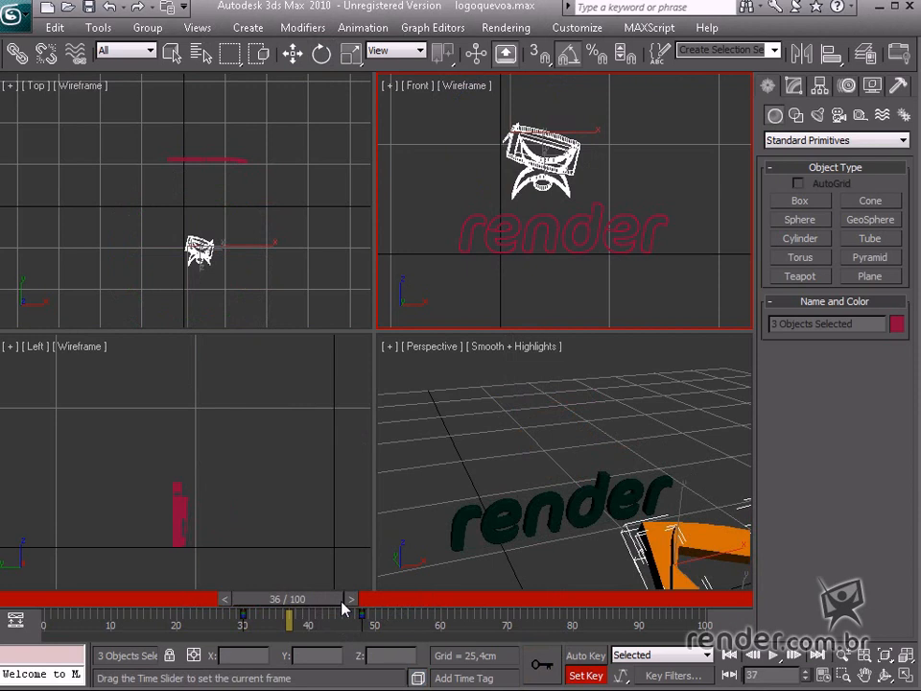
key(e)
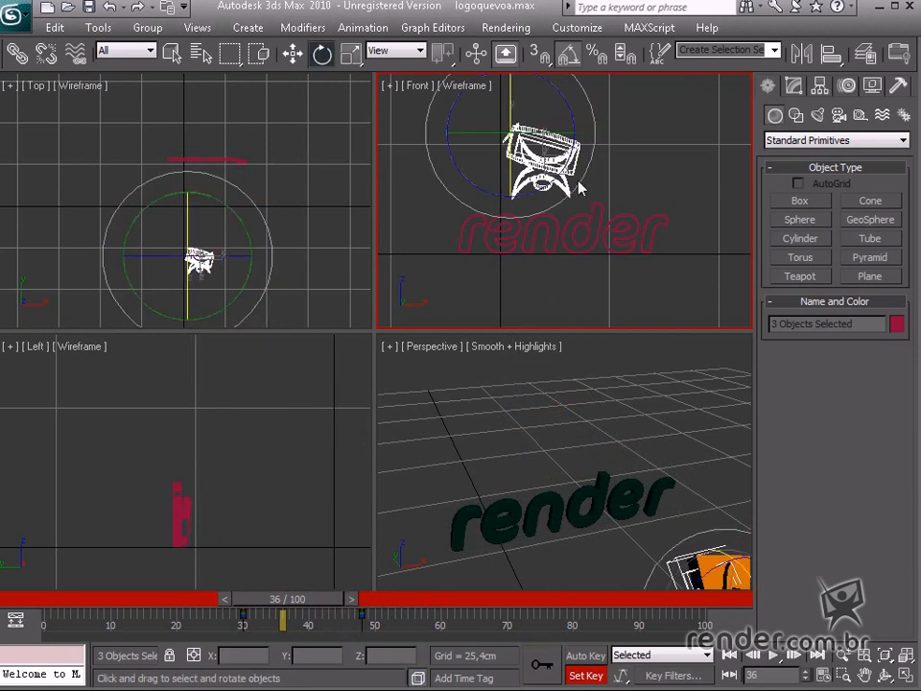
click(545, 146)
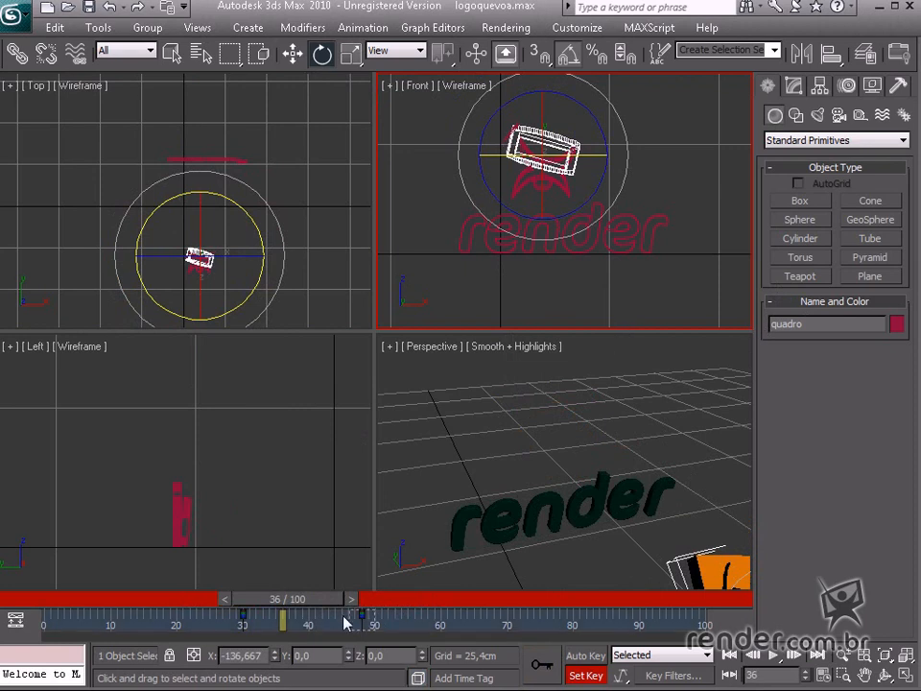
drag(361, 617, 286, 624)
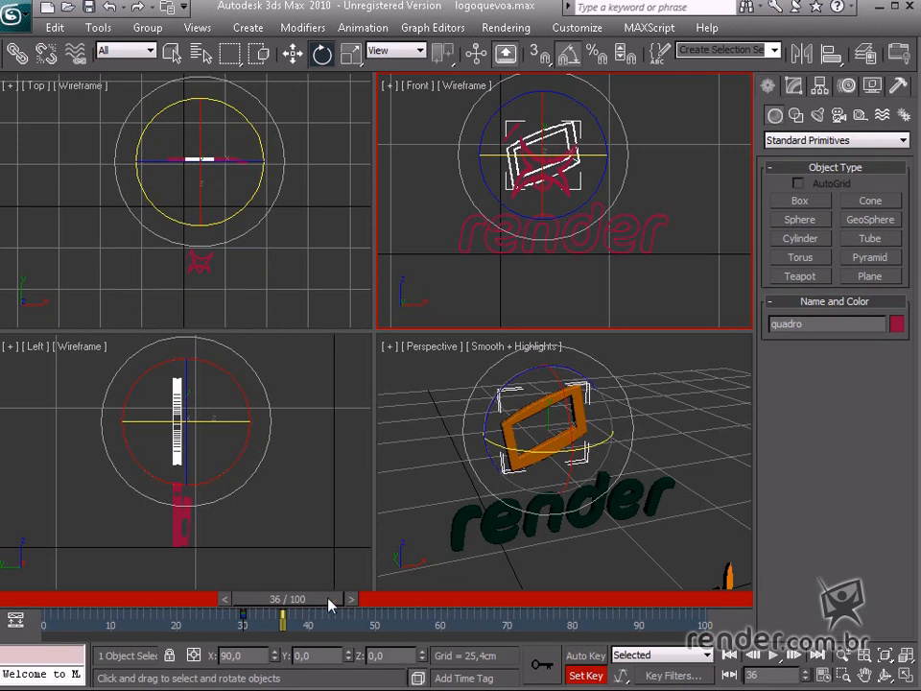
Step: Select the Boneco figure and shift its frame 48 key to frame 42, with the animation set to frame 42
drag(329, 603, 370, 602)
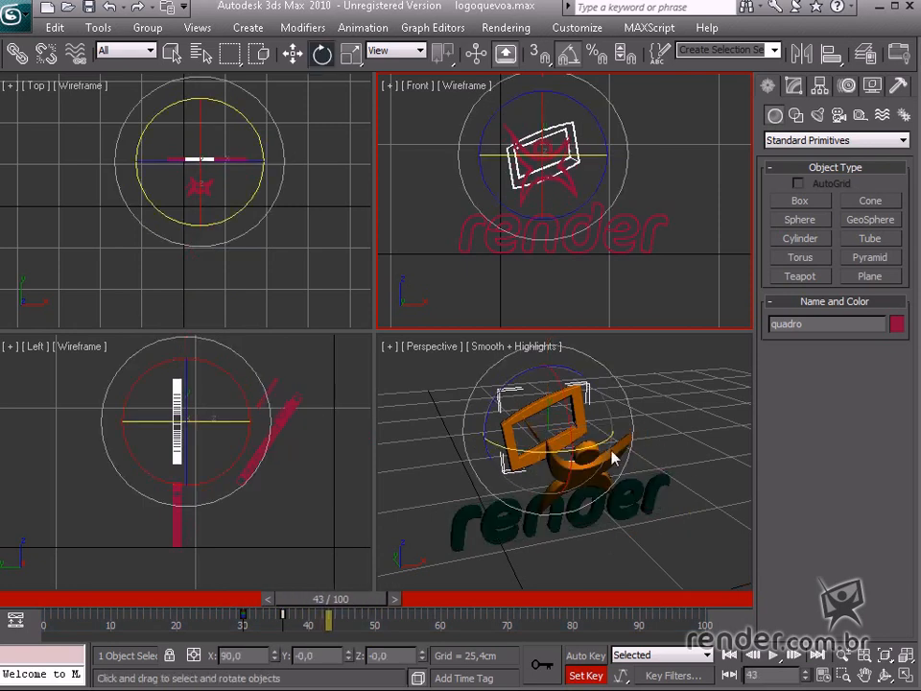
click(612, 451)
click(619, 449)
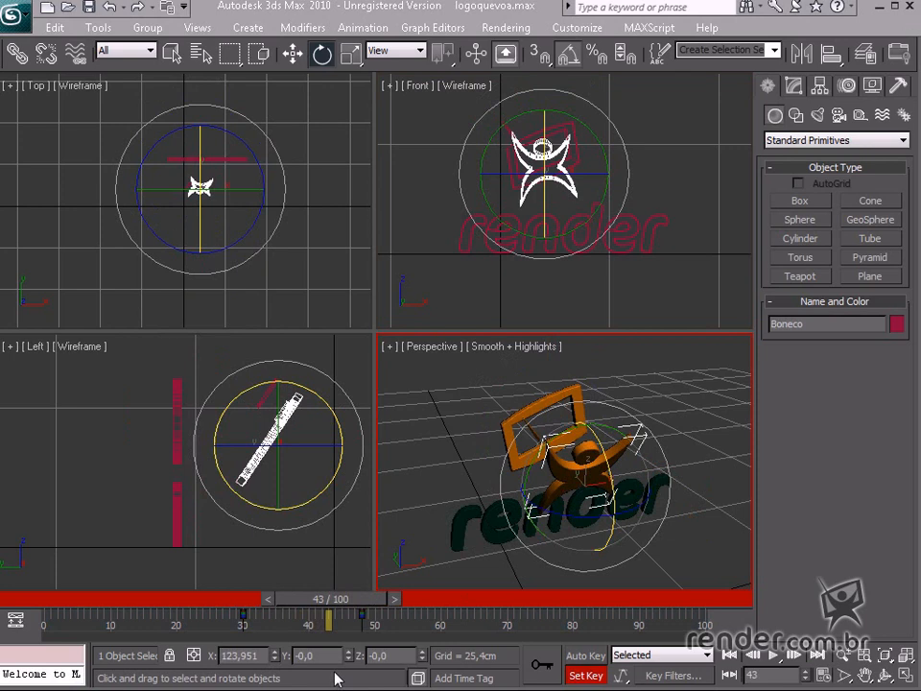
drag(394, 616, 352, 620)
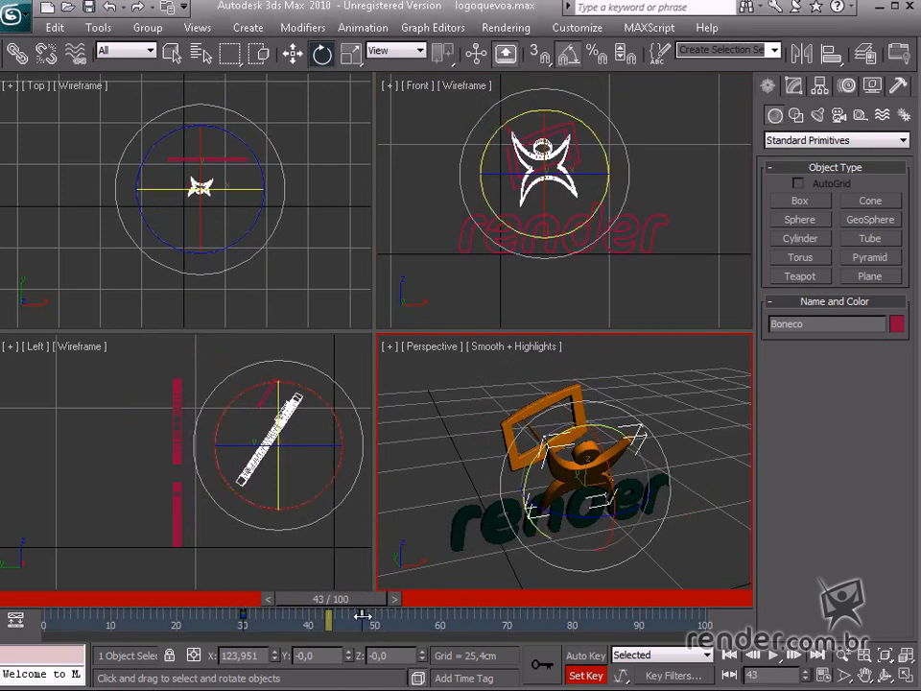
click(269, 600)
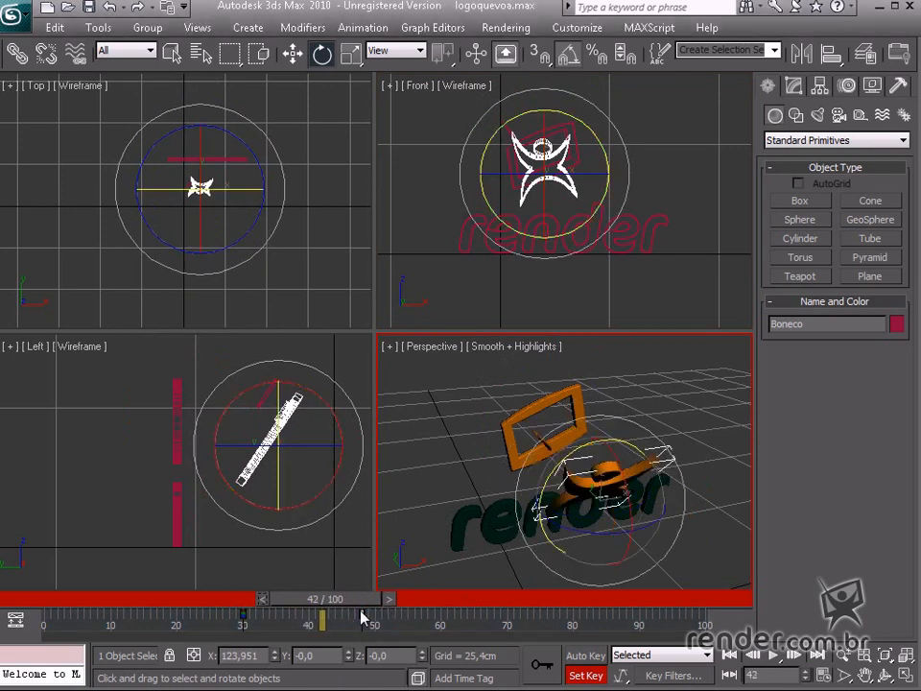
drag(361, 614, 322, 619)
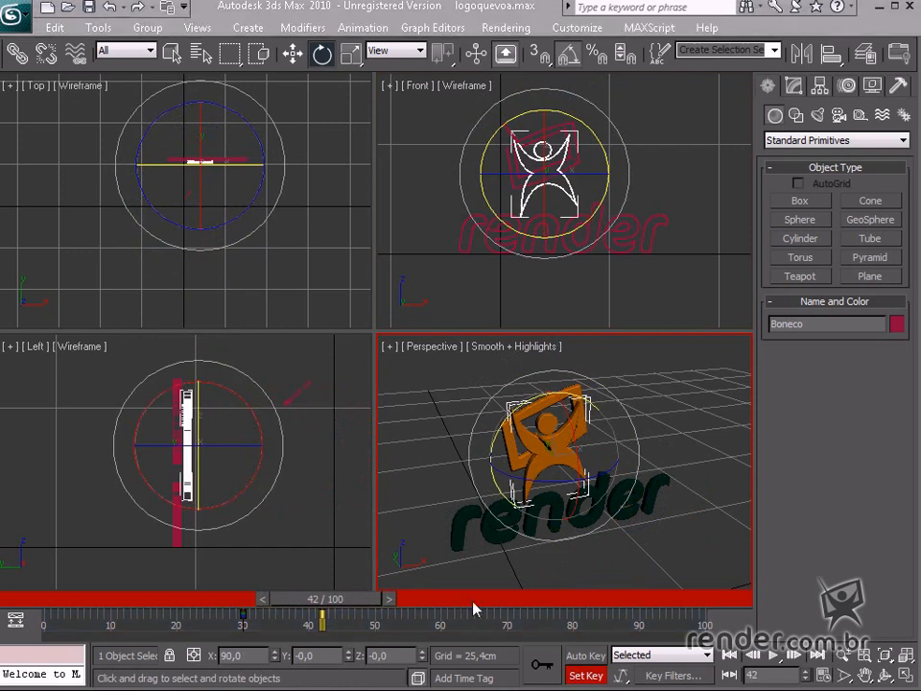
Step: Select the BASTÃO stick at the symbol's upper corner and set the animation to frame 48
click(513, 150)
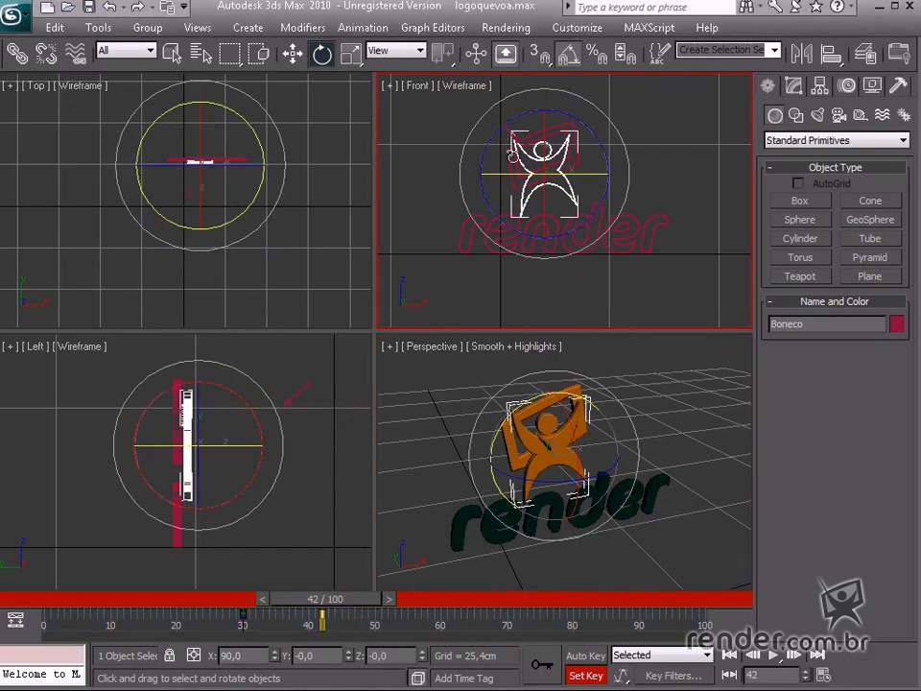
click(510, 134)
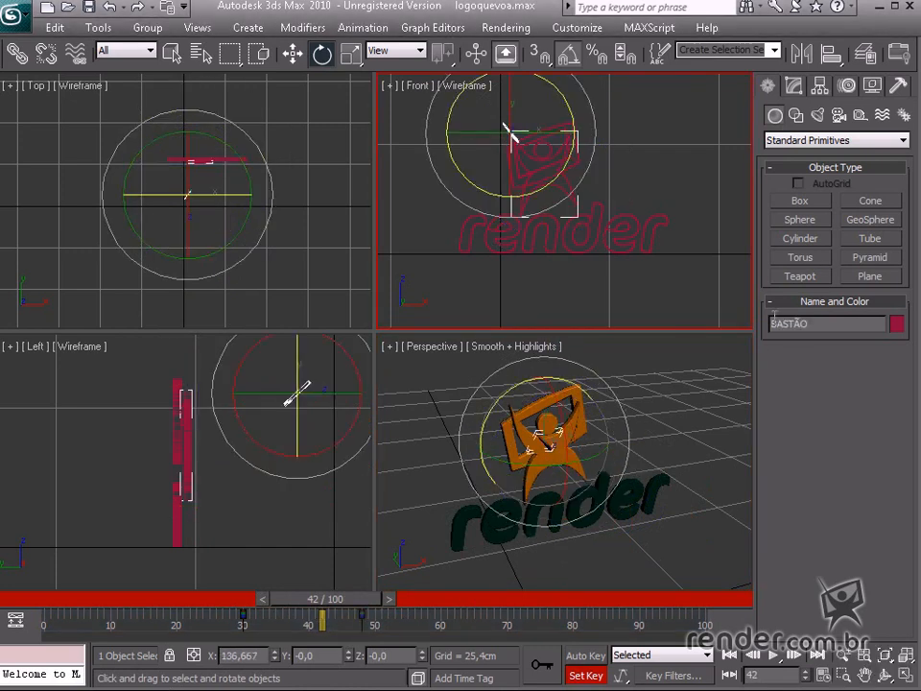
drag(391, 607, 417, 601)
click(417, 600)
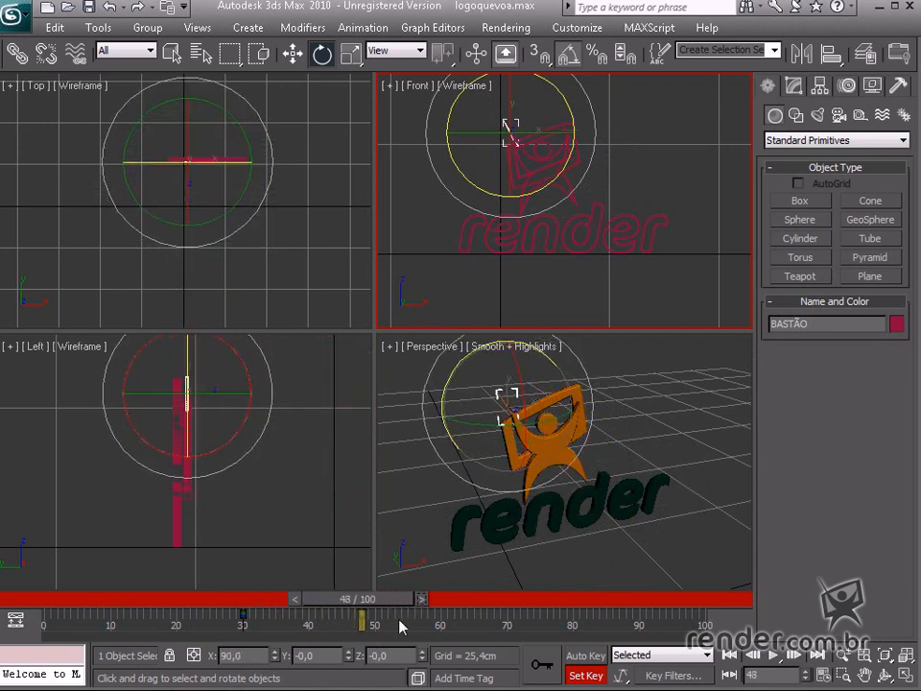
Step: Scrub the animation back and forth to check how the stick lands, and return to frame 0
drag(353, 594, 304, 608)
key(e)
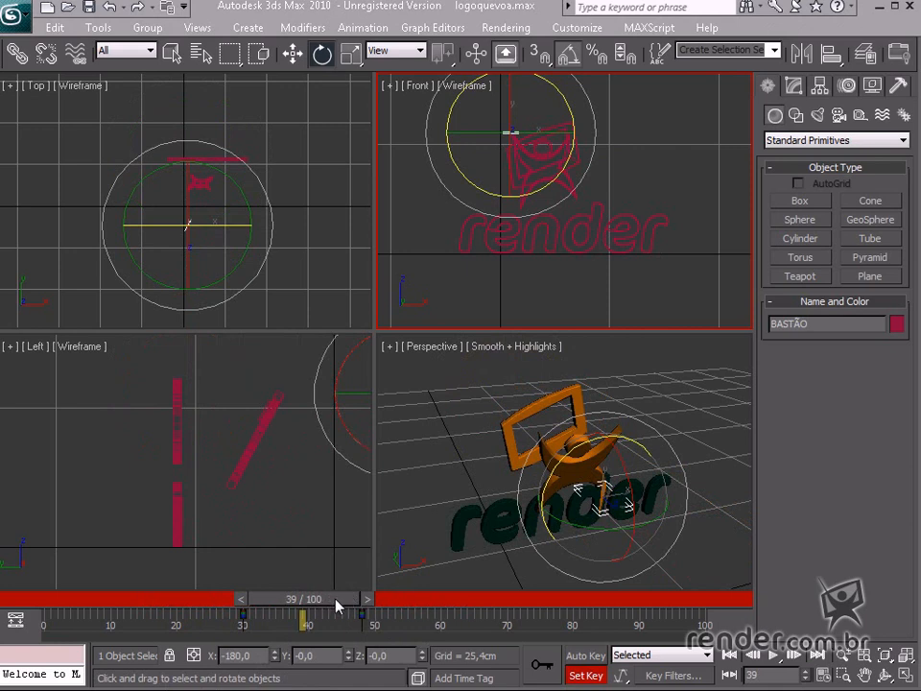
drag(335, 598, 430, 600)
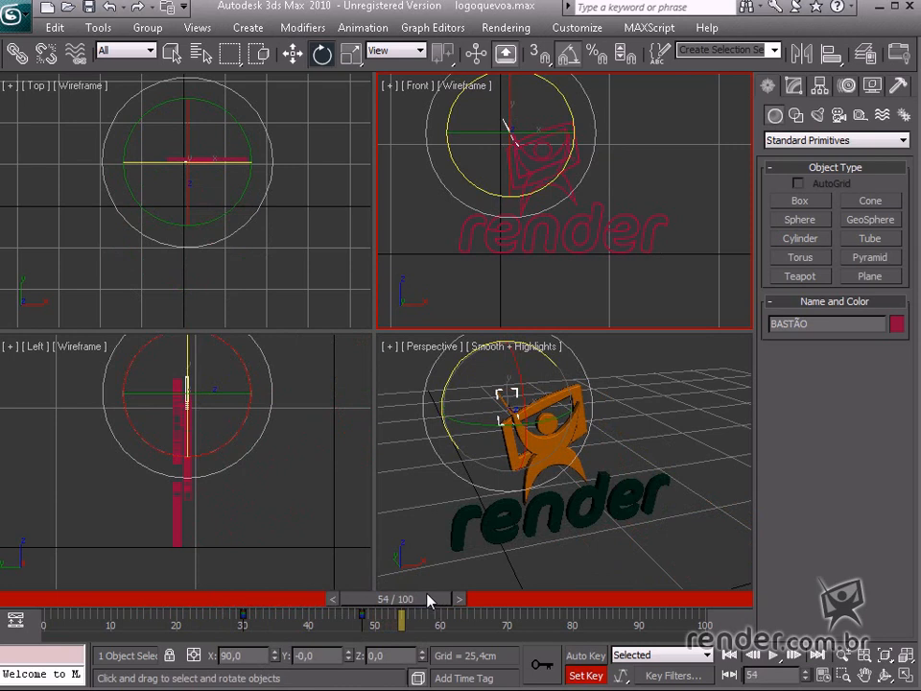
drag(428, 598, 213, 601)
drag(163, 593, 58, 600)
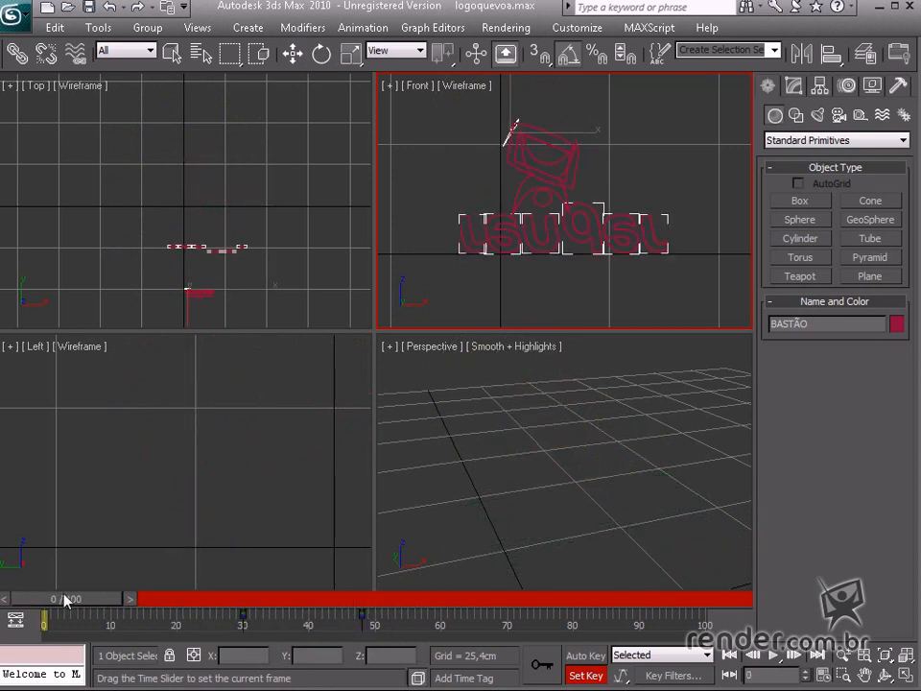
Step: Play the whole animation in the Perspective view, switch that view to wireframe display, and stop playback
key(e)
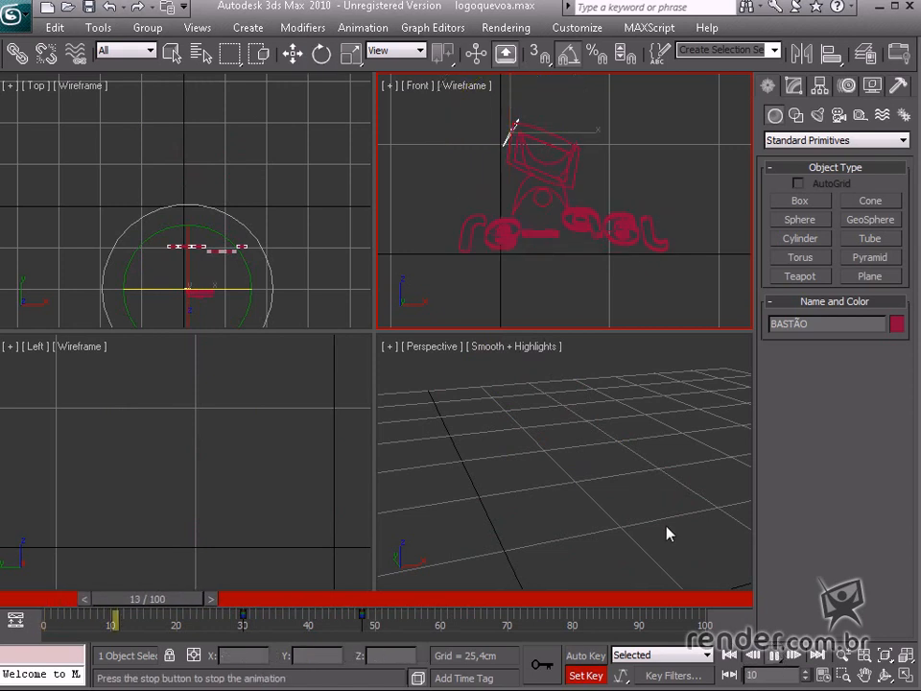
right_click(644, 510)
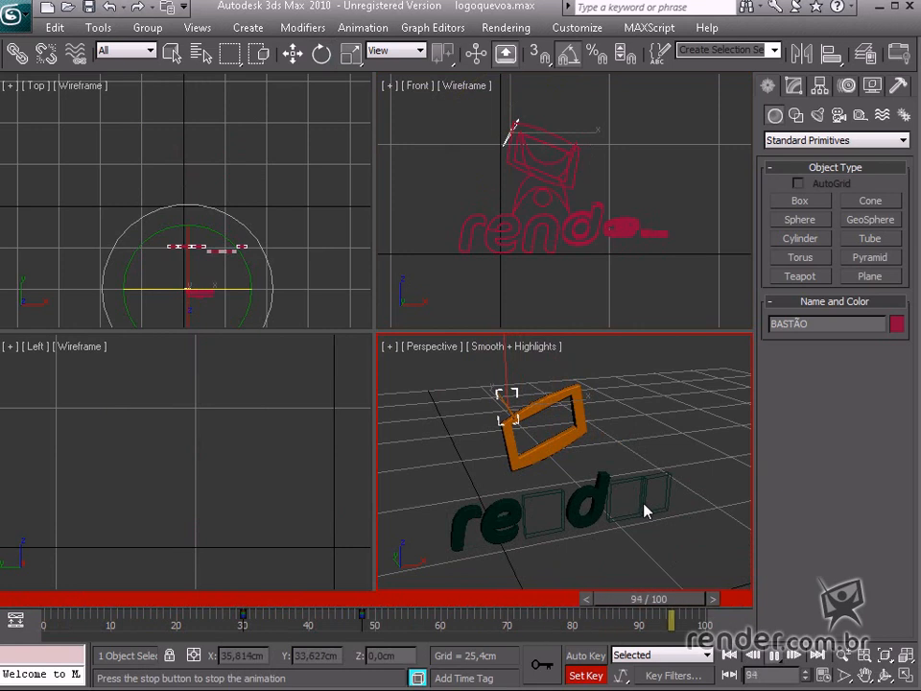
key(F3)
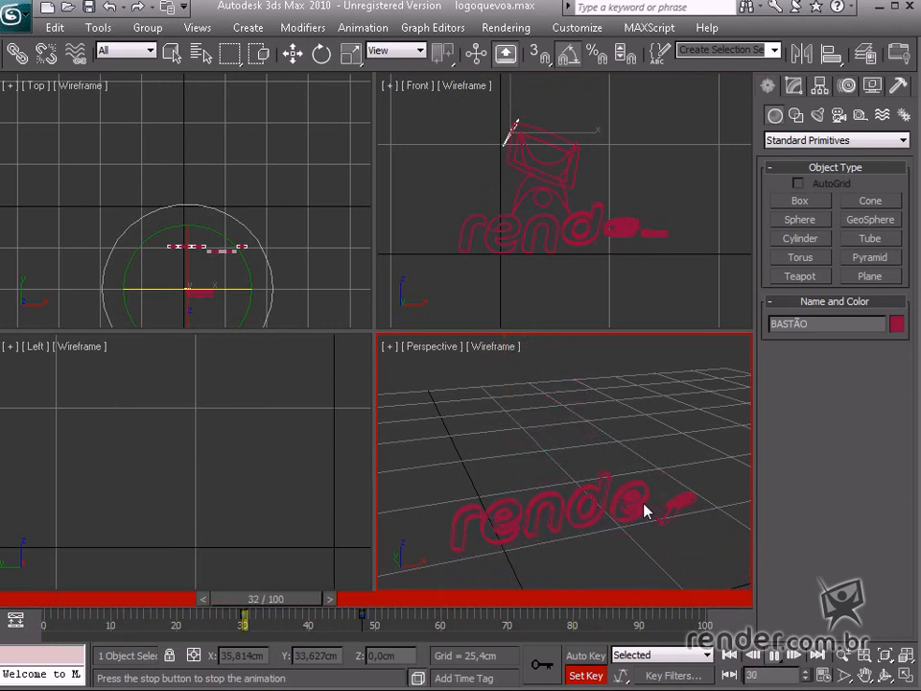
click(775, 655)
Step: Review the Set Key filters, and scrub through the letter and symbol animation before returning to frame 0
click(674, 676)
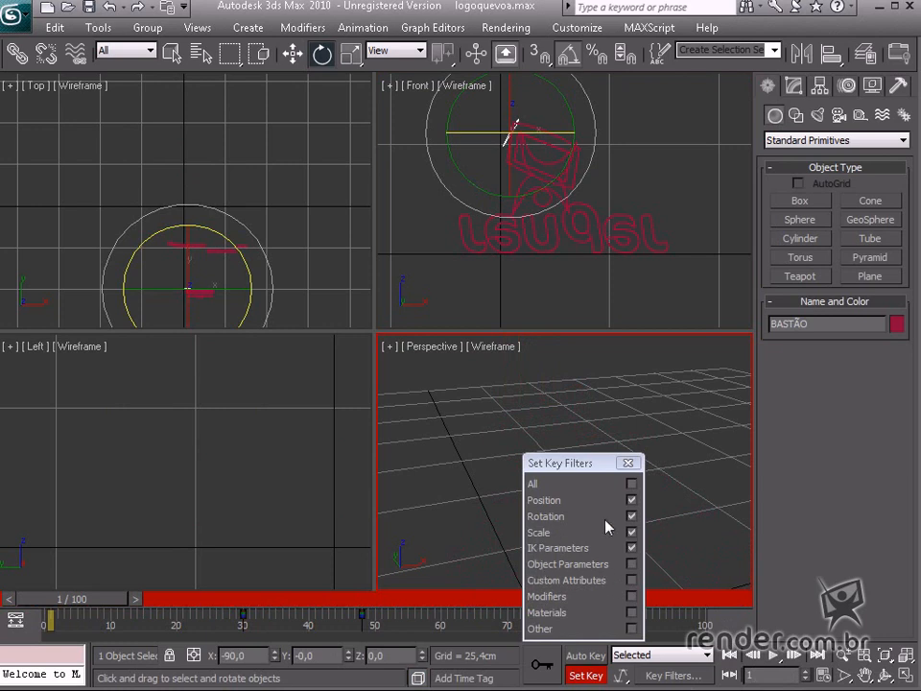
click(638, 465)
drag(113, 602, 147, 601)
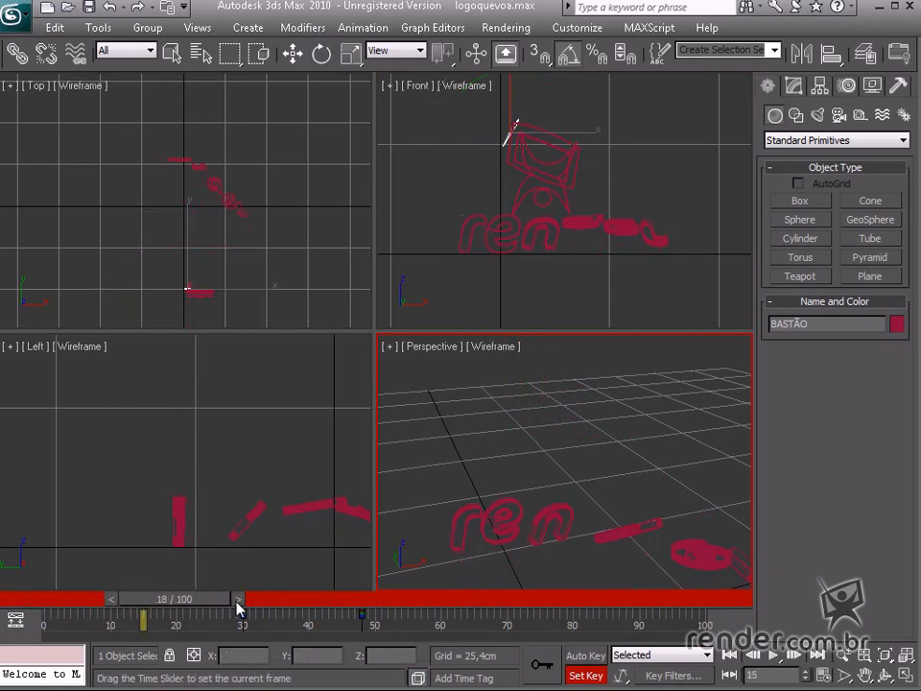
drag(239, 607, 401, 613)
key(e)
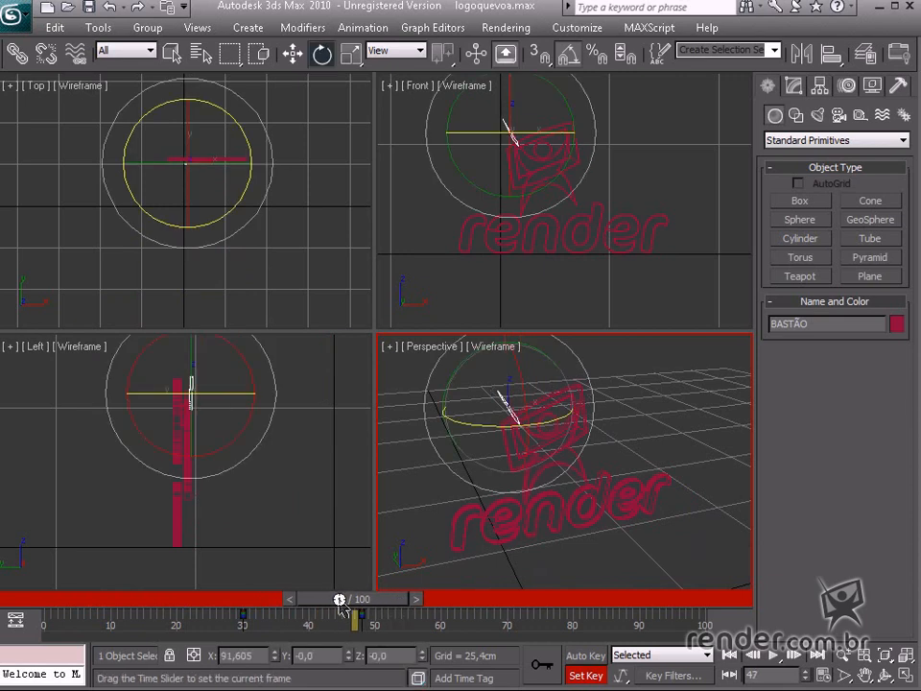
drag(342, 606, 67, 604)
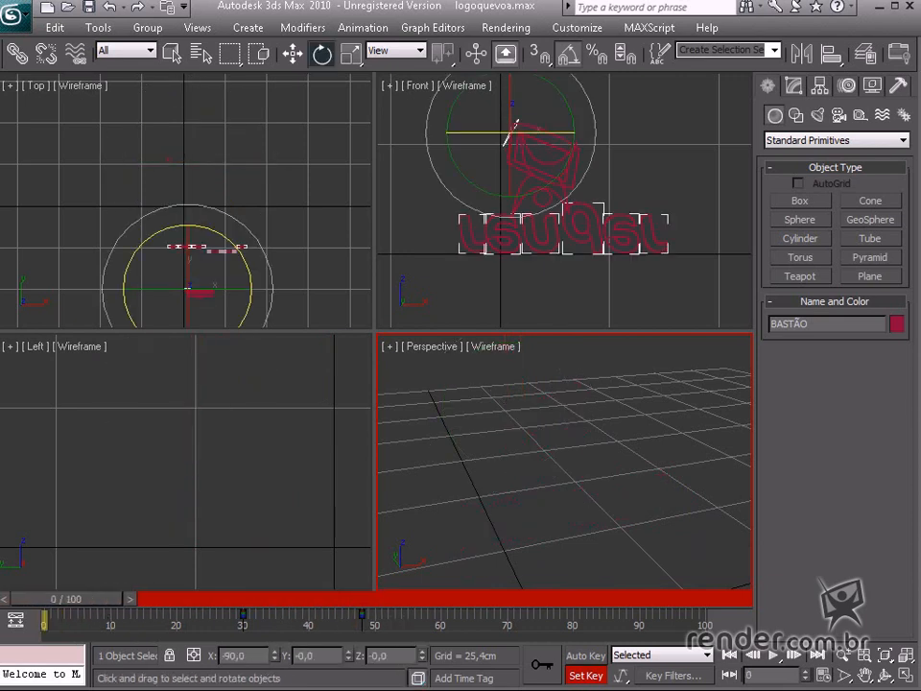